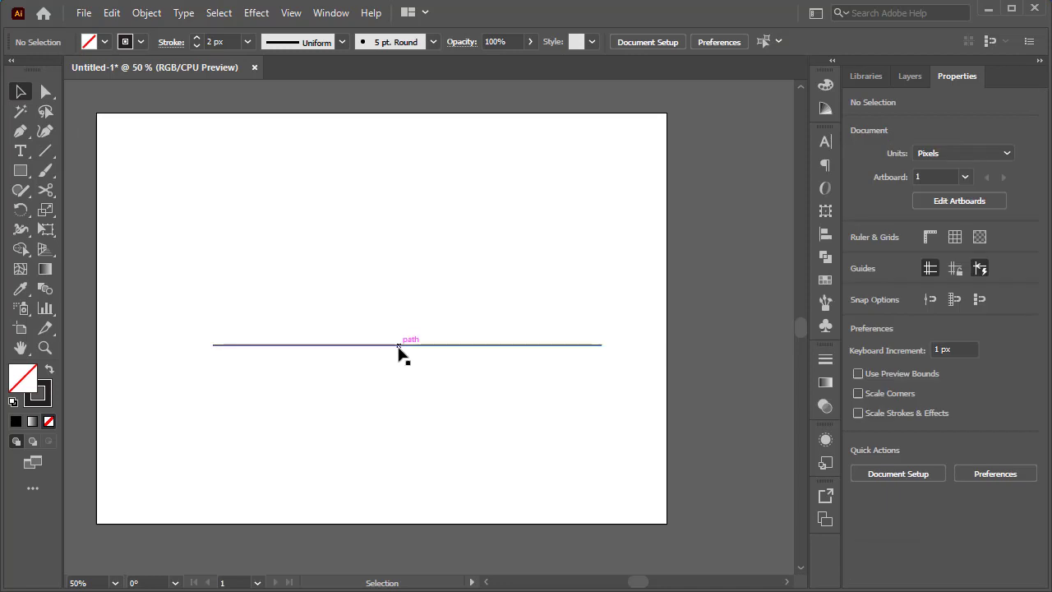
# - Widen the horizontal line to about 802 px and duplicate it upward into three evenly spaced lines spanning about 144 px in height
pyautogui.moveTo(400, 345); pyautogui.dragTo(361, 345)
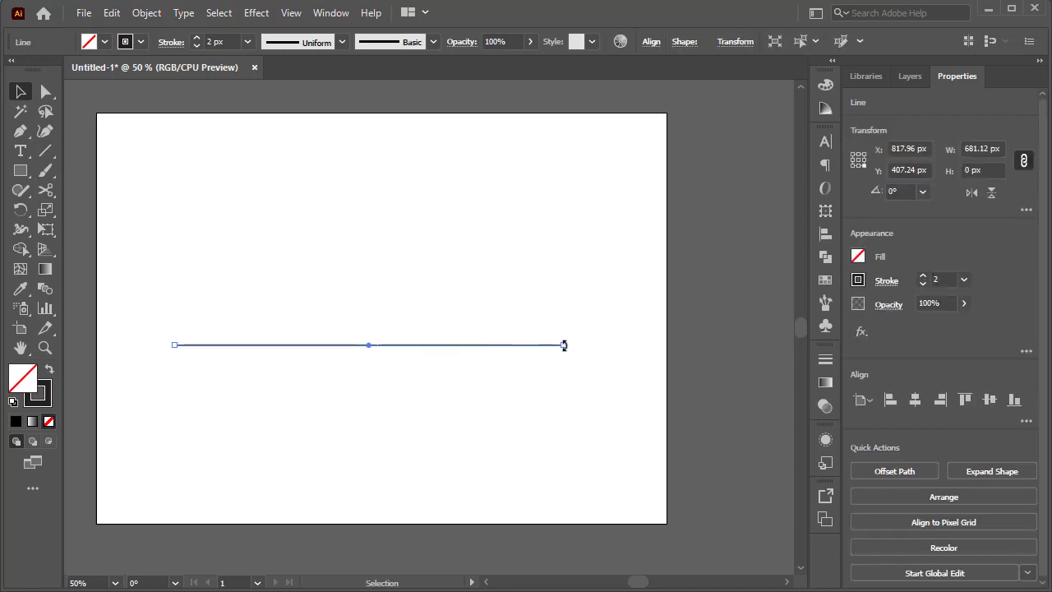
pyautogui.moveTo(564, 346); pyautogui.dragTo(632, 345)
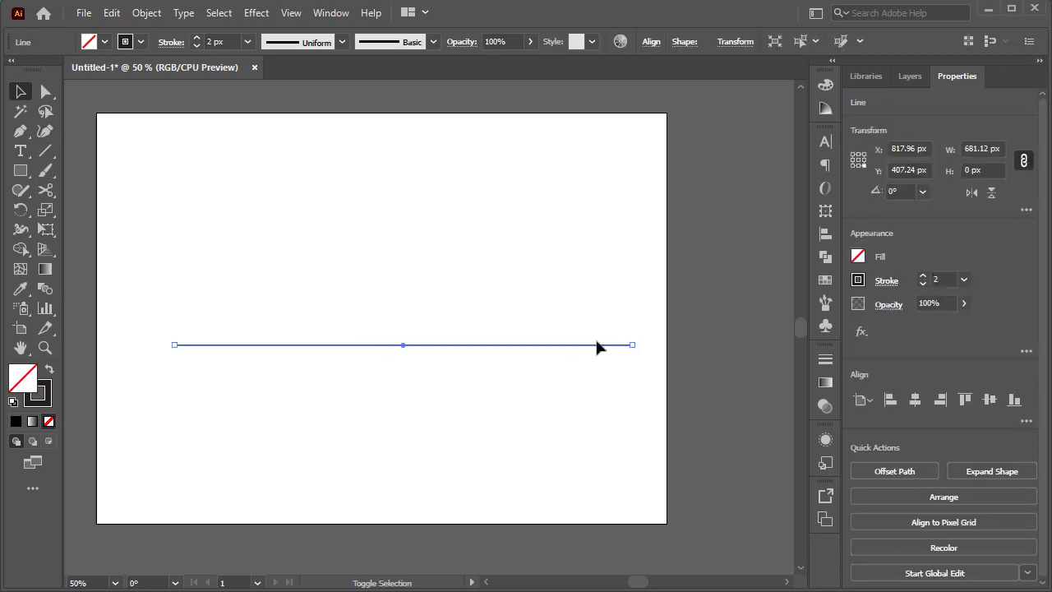
pyautogui.moveTo(405, 347); pyautogui.dragTo(417, 265)
pyautogui.click(413, 292)
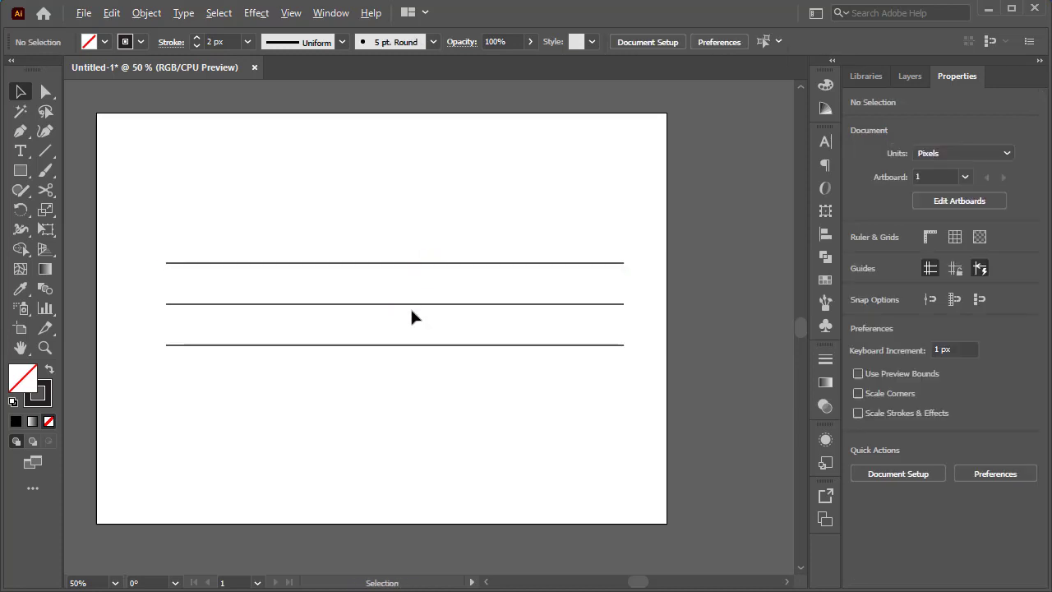
# - Copy the middle line slightly above and slightly below its position, and delete the original middle line
pyautogui.scroll(1, 411, 312)
pyautogui.click(411, 302)
pyautogui.moveTo(416, 301)
pyautogui.mouseDown()
pyautogui.moveTo(419, 289)
pyautogui.moveTo(417, 314)
pyautogui.mouseUp()
pyautogui.click(423, 285)
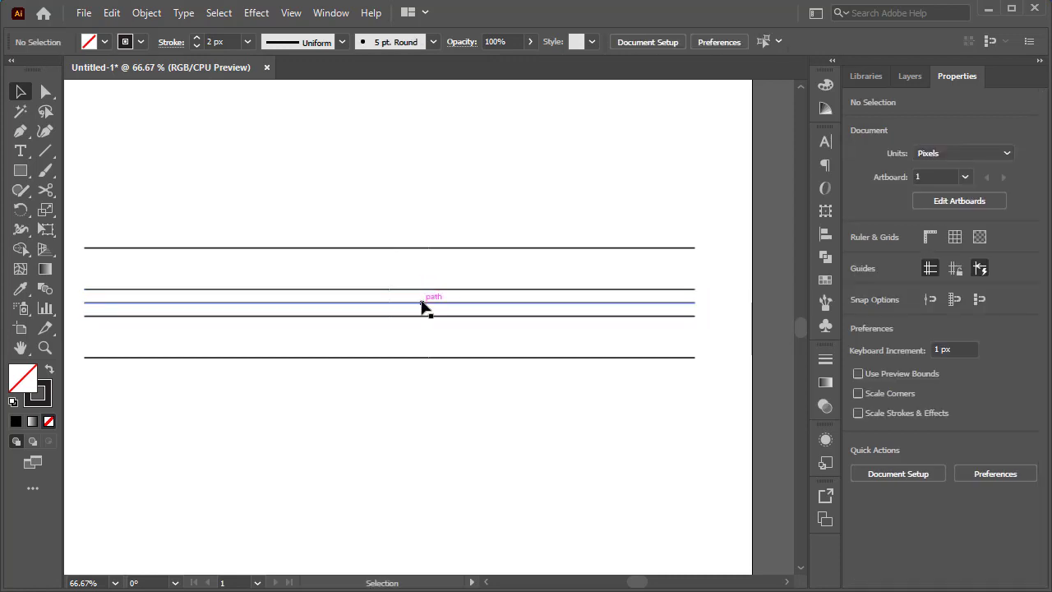
pyautogui.click(422, 303)
pyautogui.press('Delete')
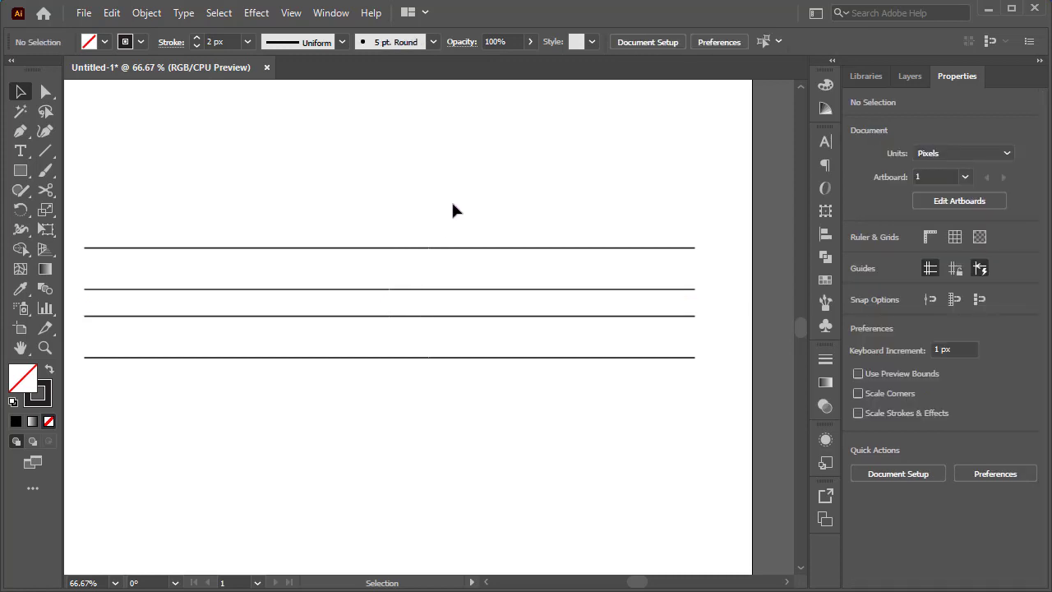
# - Center the four lines horizontally on the artboard and widen them from their center to about 886 px
pyautogui.scroll(-1, 453, 214)
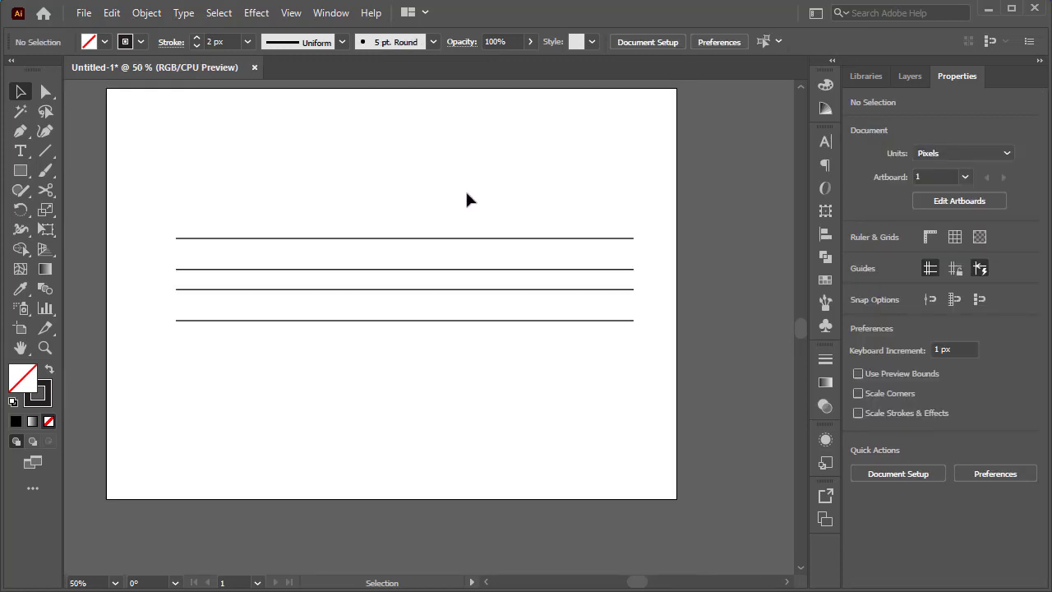
pyautogui.moveTo(469, 192); pyautogui.dragTo(330, 372)
pyautogui.moveTo(406, 298); pyautogui.dragTo(392, 296)
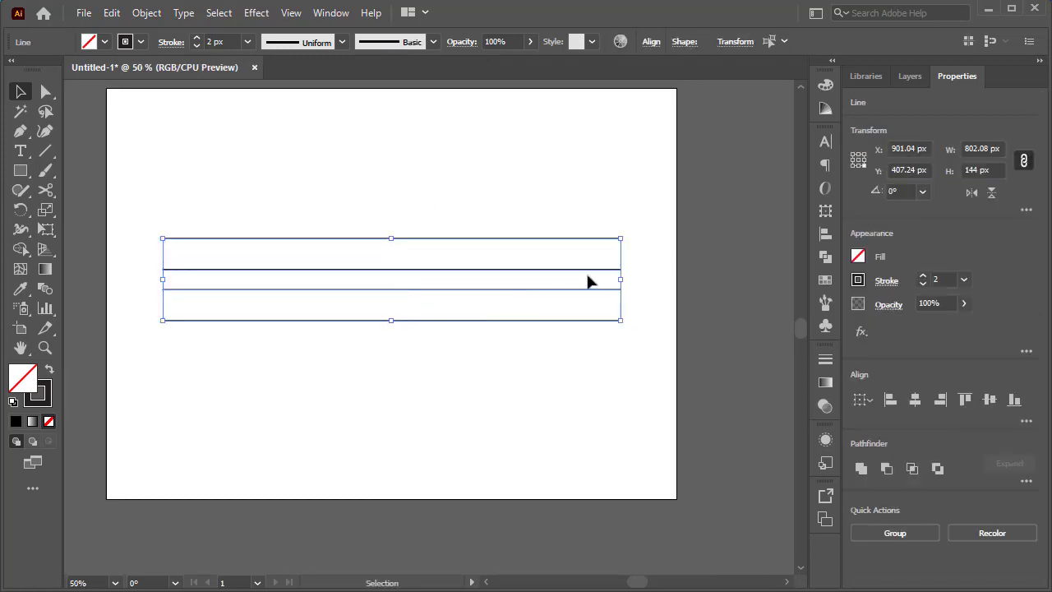
pyautogui.moveTo(620, 280); pyautogui.dragTo(644, 280)
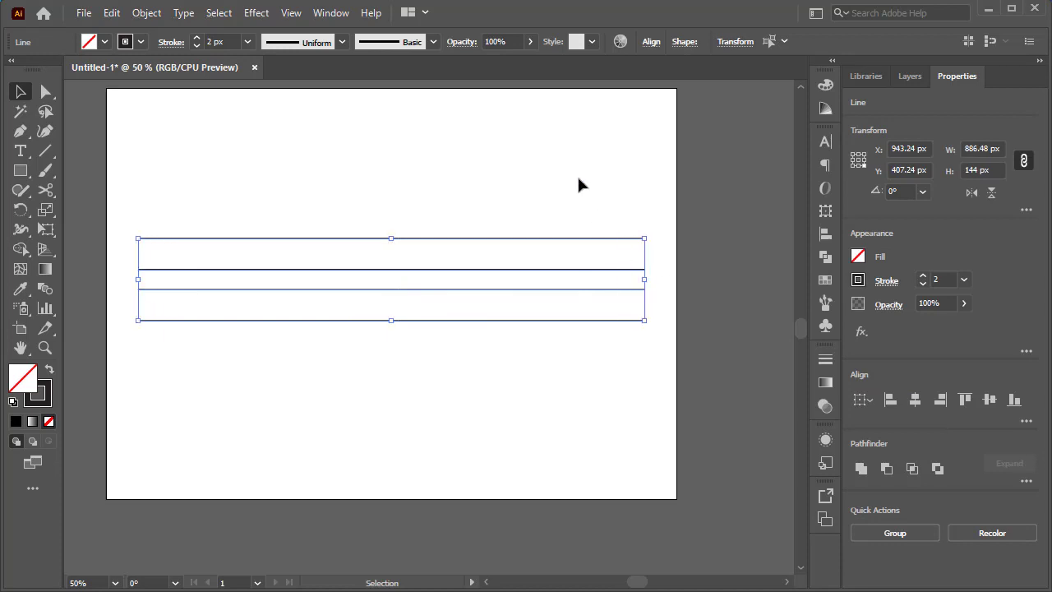
# - Group the four horizontal lines
pyautogui.click(557, 192)
pyautogui.moveTo(259, 177); pyautogui.dragTo(221, 340)
pyautogui.rightClick(252, 295)
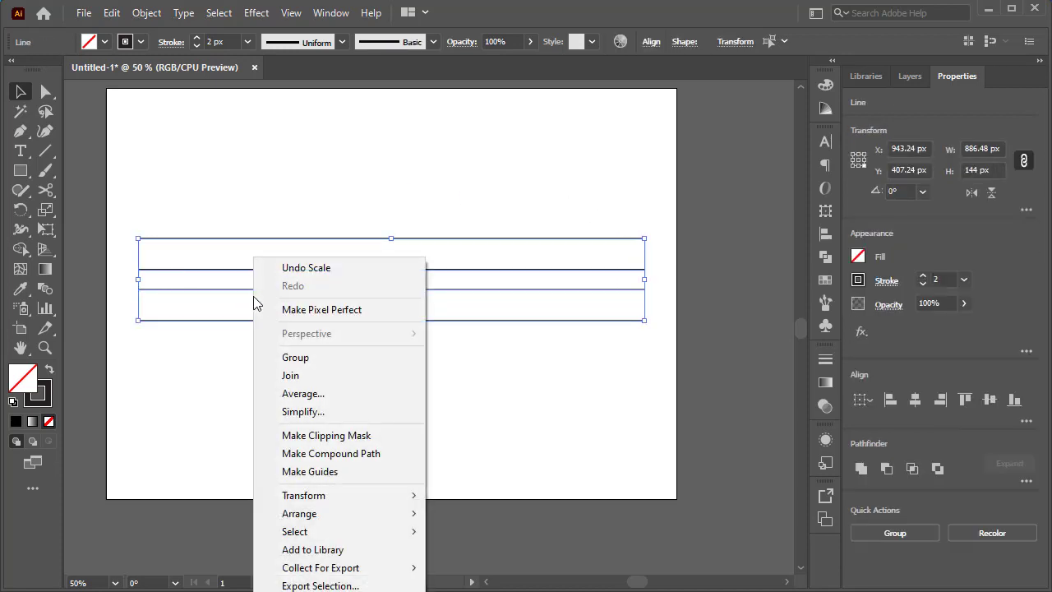
pyautogui.click(317, 359)
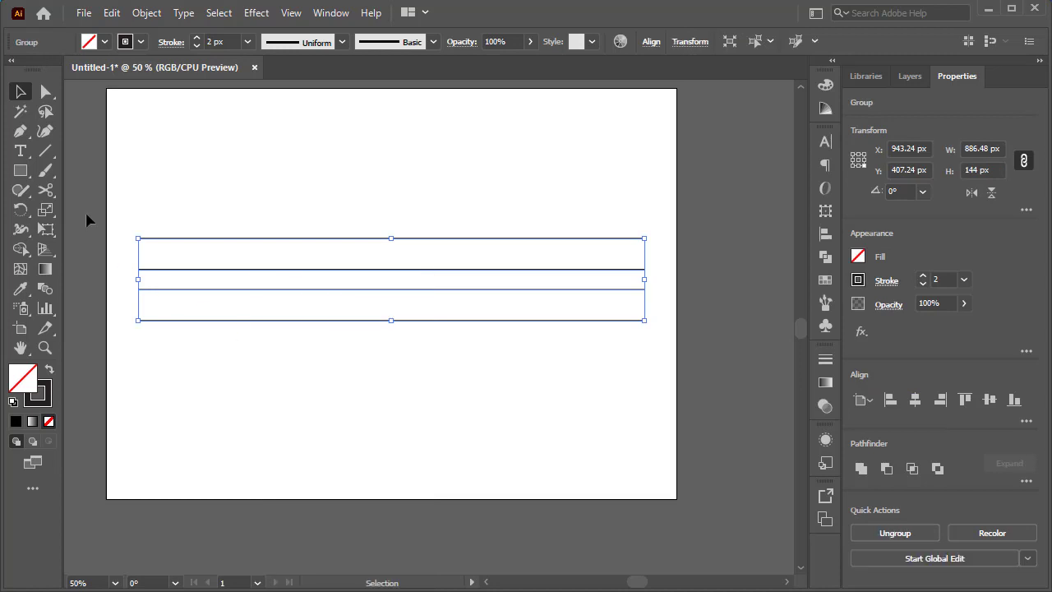
# - Create a copy of the horizontal line group rotated 45° about the group's center
pyautogui.click(27, 210)
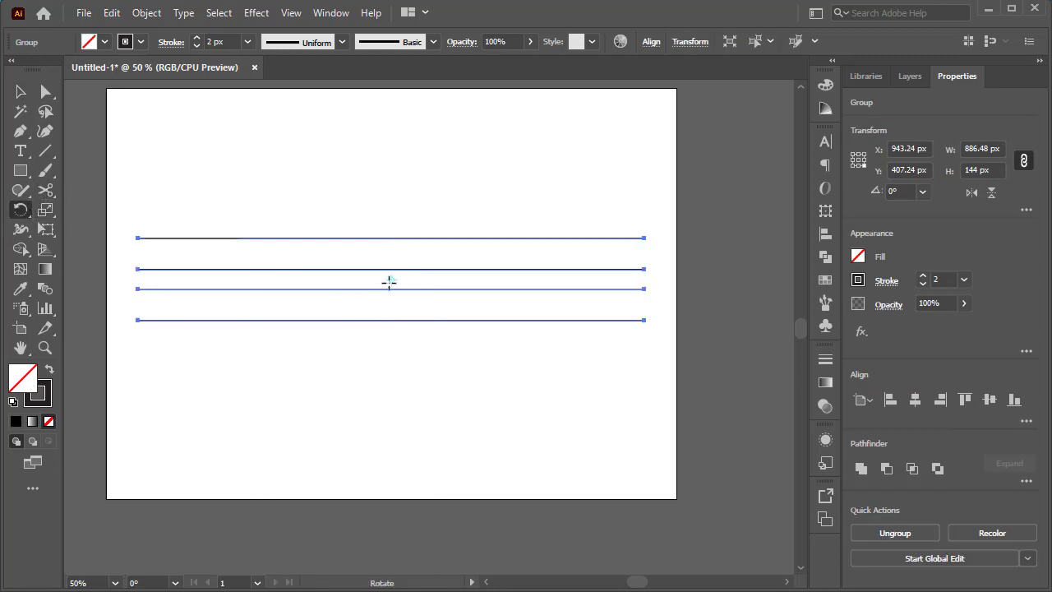
pyautogui.keyDown('alt'); pyautogui.click(391, 280); pyautogui.keyUp('alt')
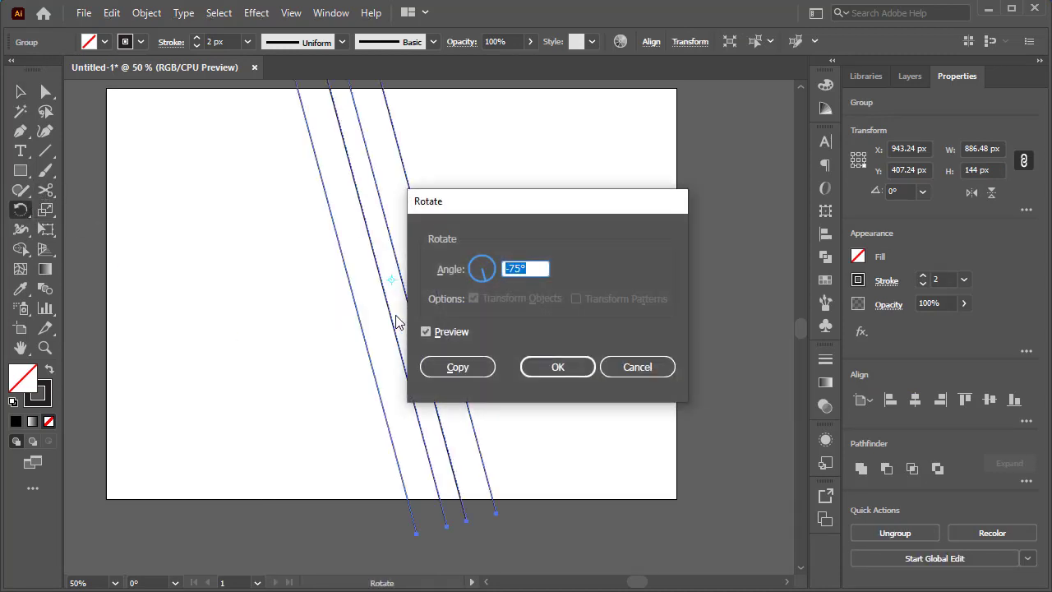
pyautogui.write('45')
pyautogui.click(463, 370)
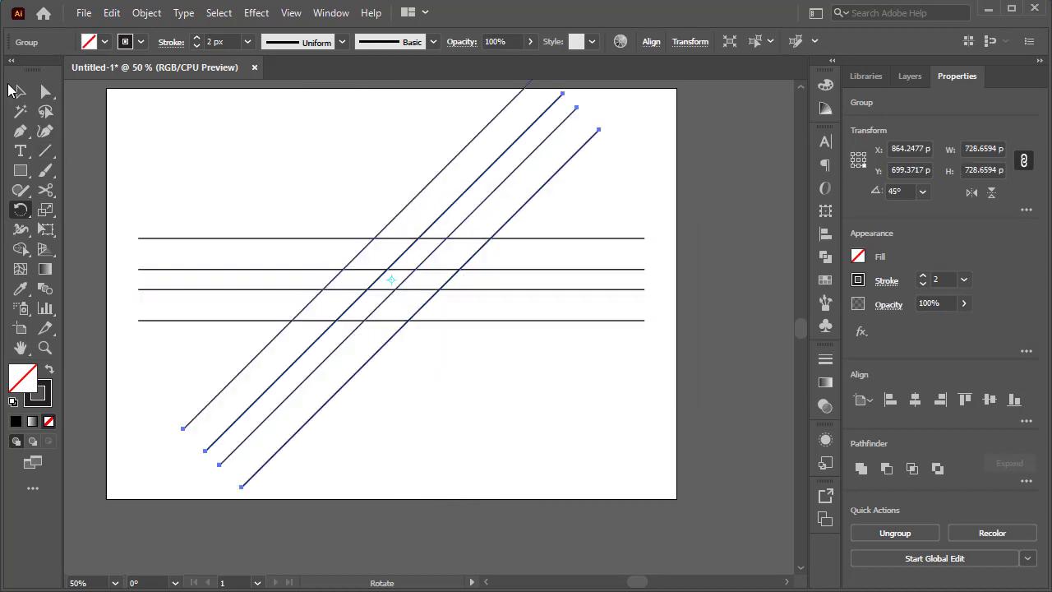
# - Create a copy of the horizontal line group rotated -45° about the group's center
pyautogui.press('v')
pyautogui.click(299, 270)
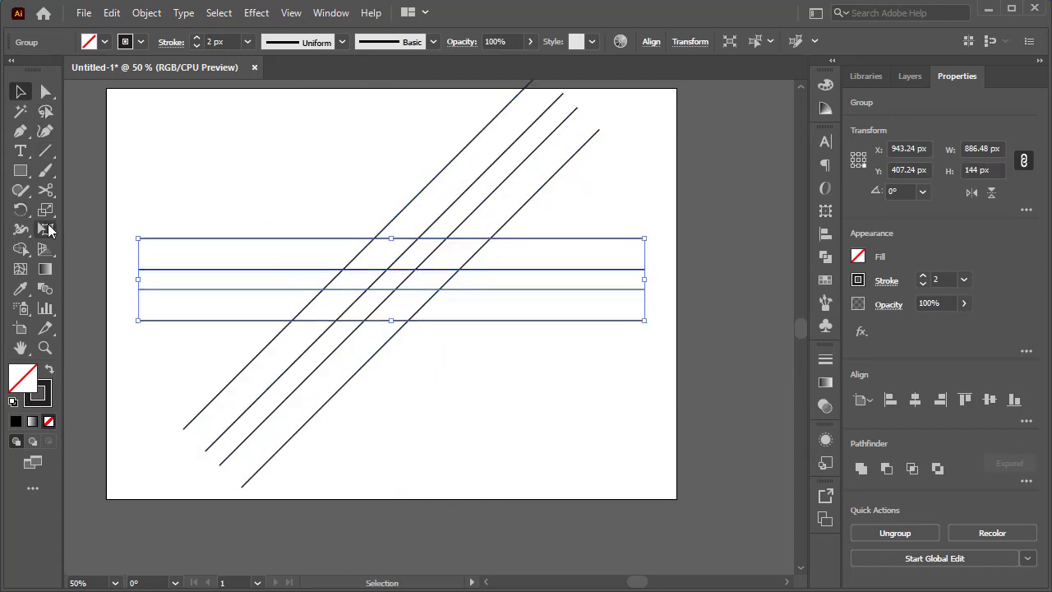
pyautogui.press('r')
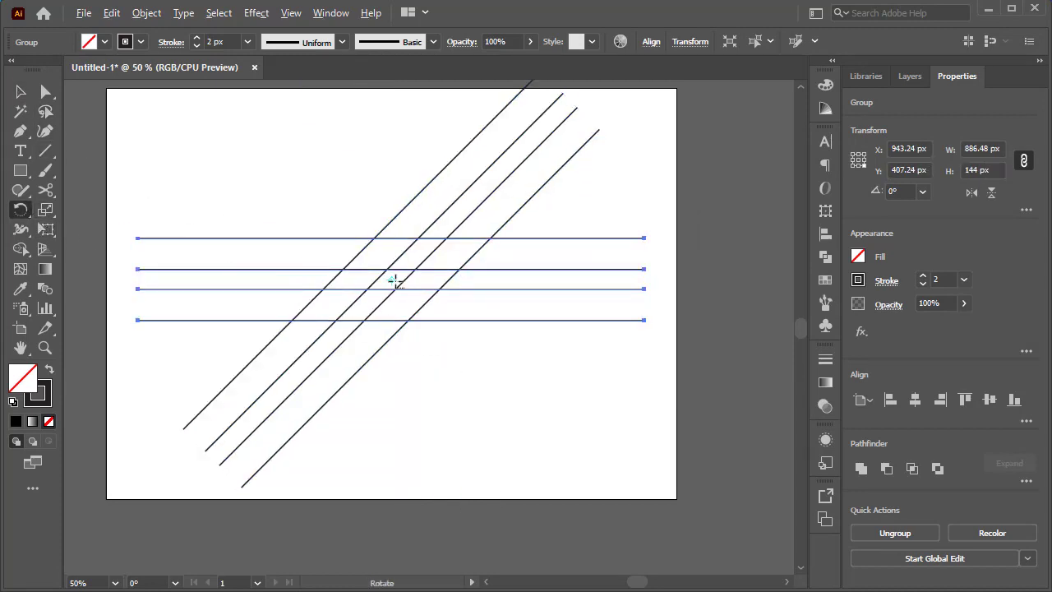
pyautogui.keyDown('alt'); pyautogui.click(393, 281); pyautogui.keyUp('alt')
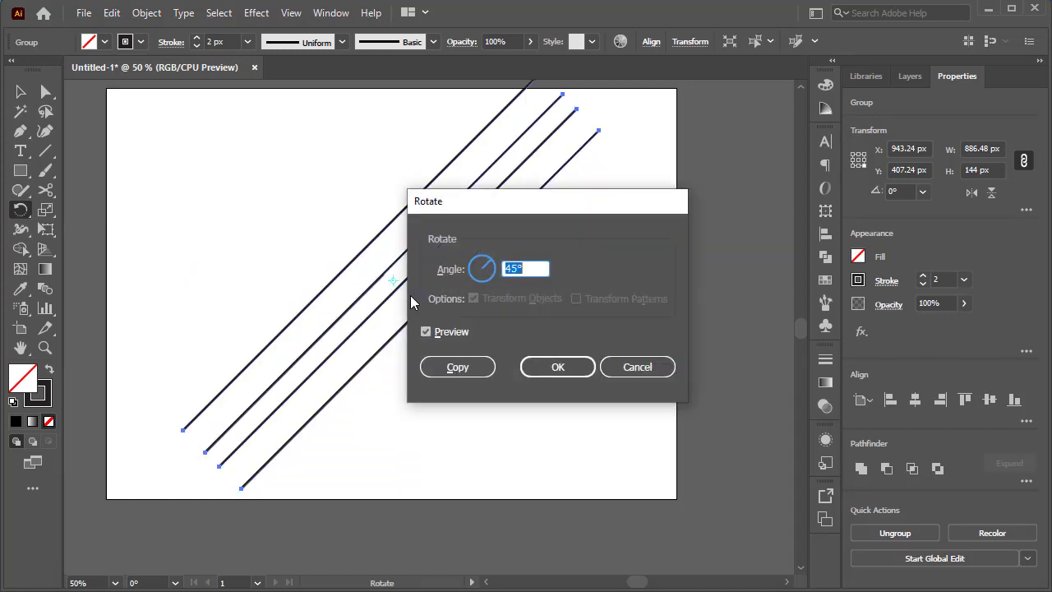
pyautogui.write('-45')
pyautogui.click(453, 366)
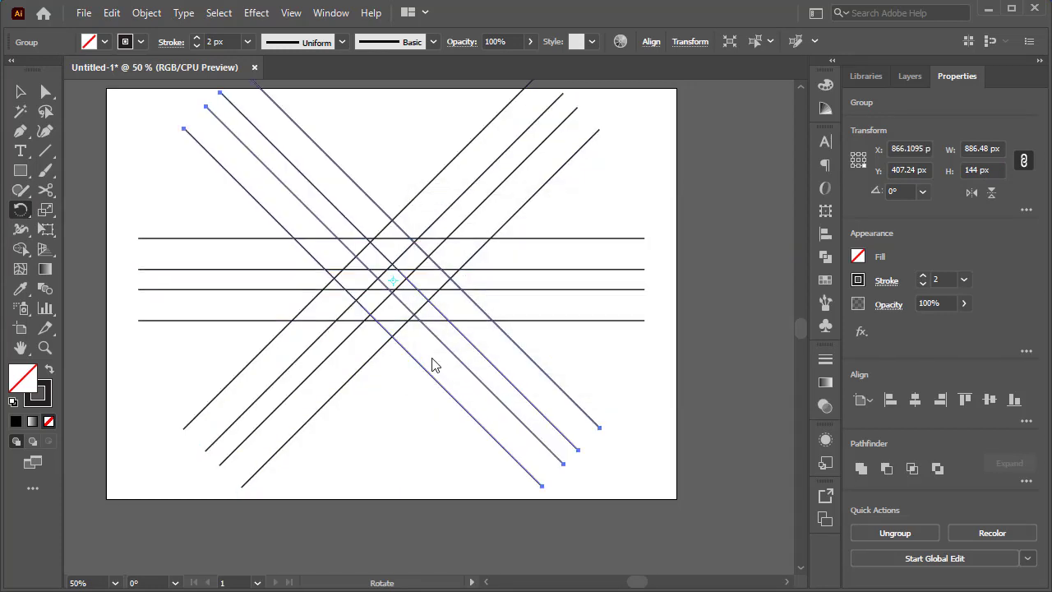
# - Create a copy of the horizontal line group rotated 75° about the group's center
pyautogui.click(20, 92)
pyautogui.click(135, 148)
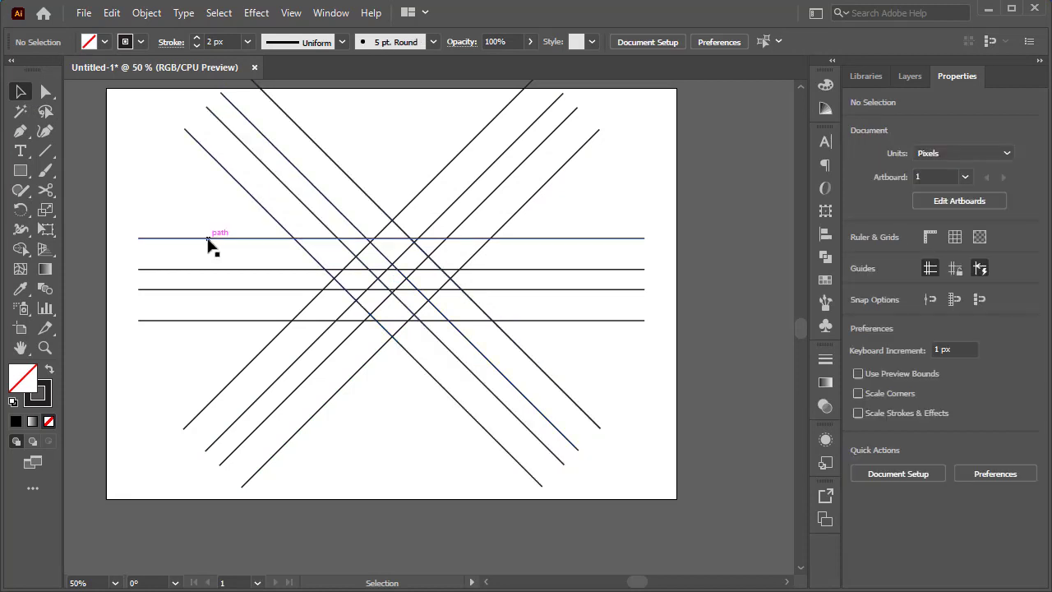
pyautogui.click(212, 240)
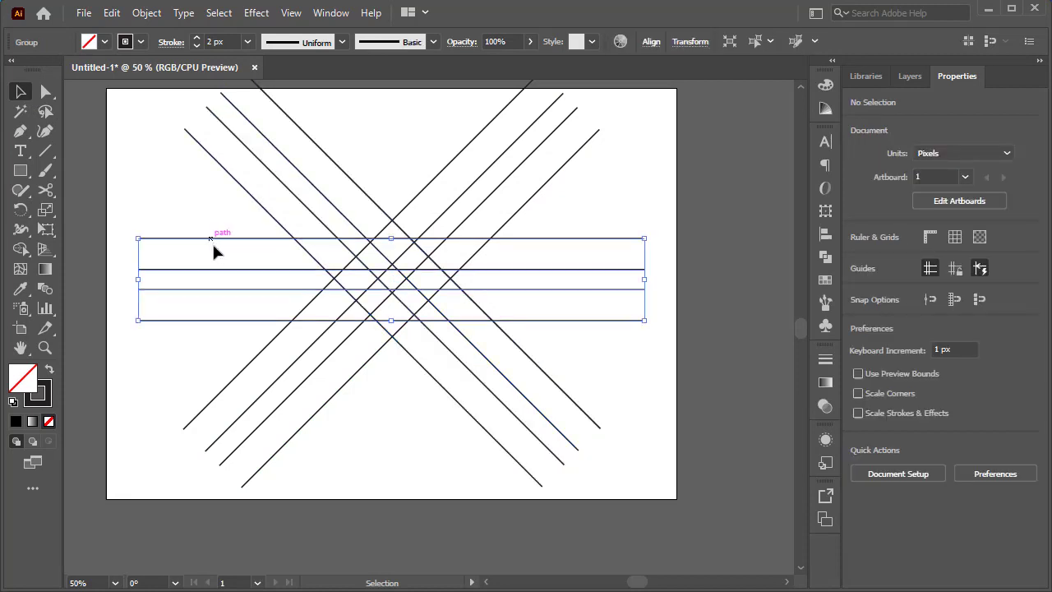
pyautogui.click(21, 210)
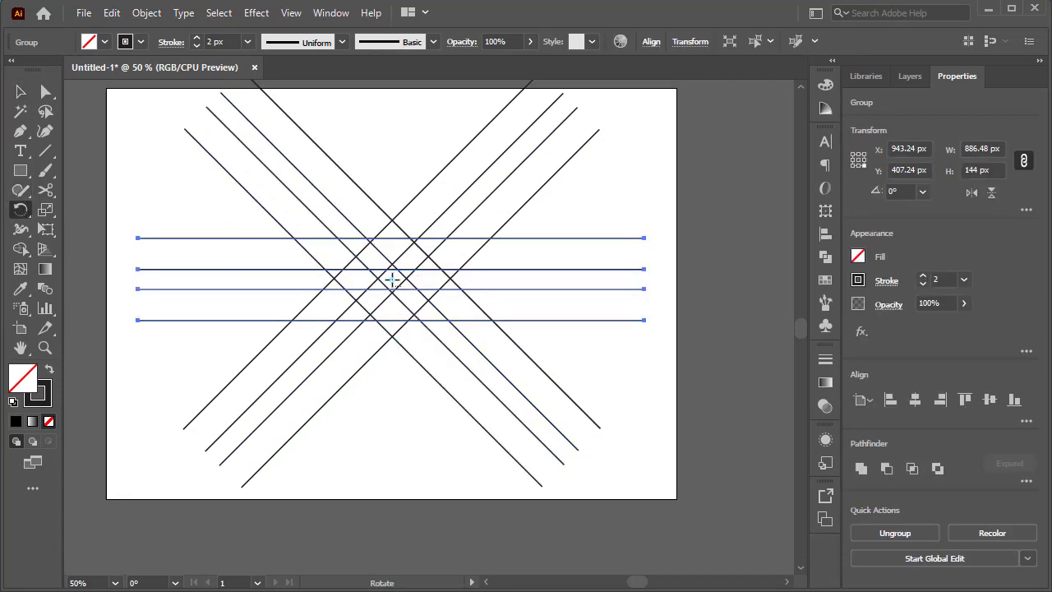
pyautogui.keyDown('alt'); pyautogui.click(393, 280); pyautogui.keyUp('alt')
pyautogui.write('75')
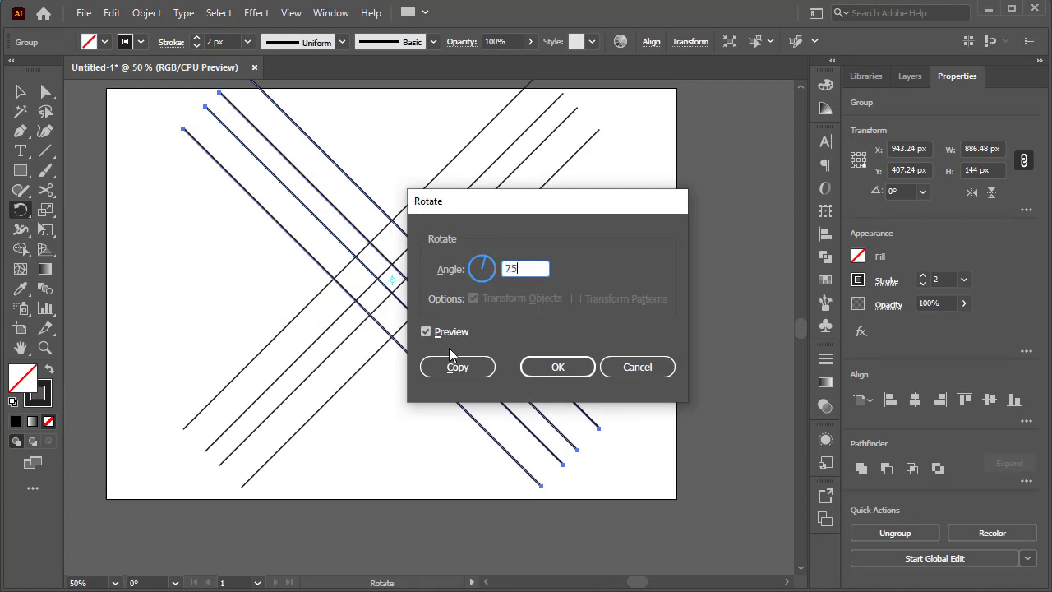
pyautogui.click(458, 367)
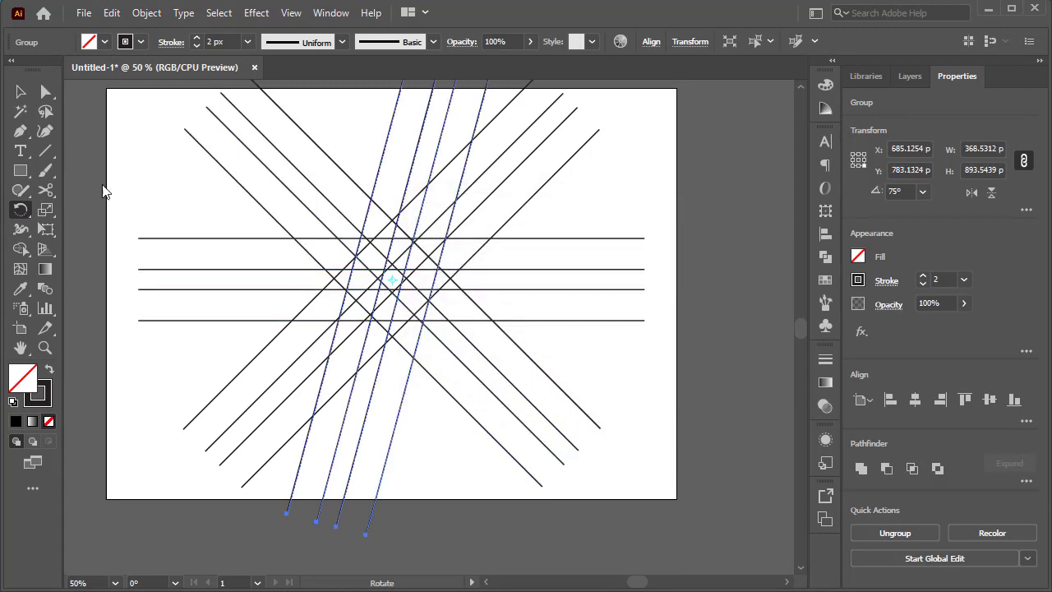
# - Create a copy of the horizontal line group rotated -75° about the group's center
pyautogui.click(21, 91)
pyautogui.click(157, 238)
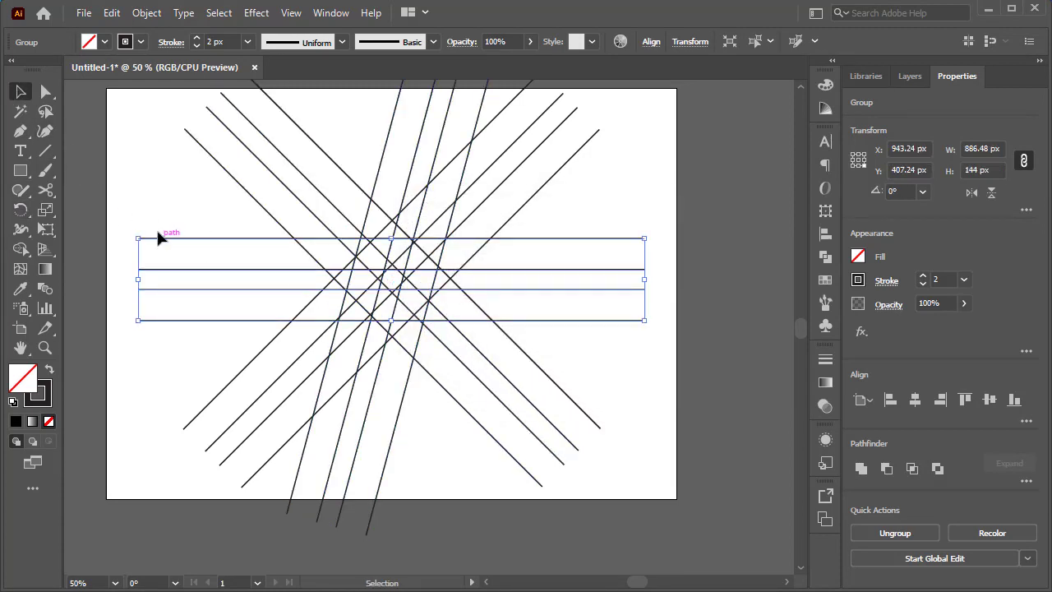
pyautogui.click(21, 210)
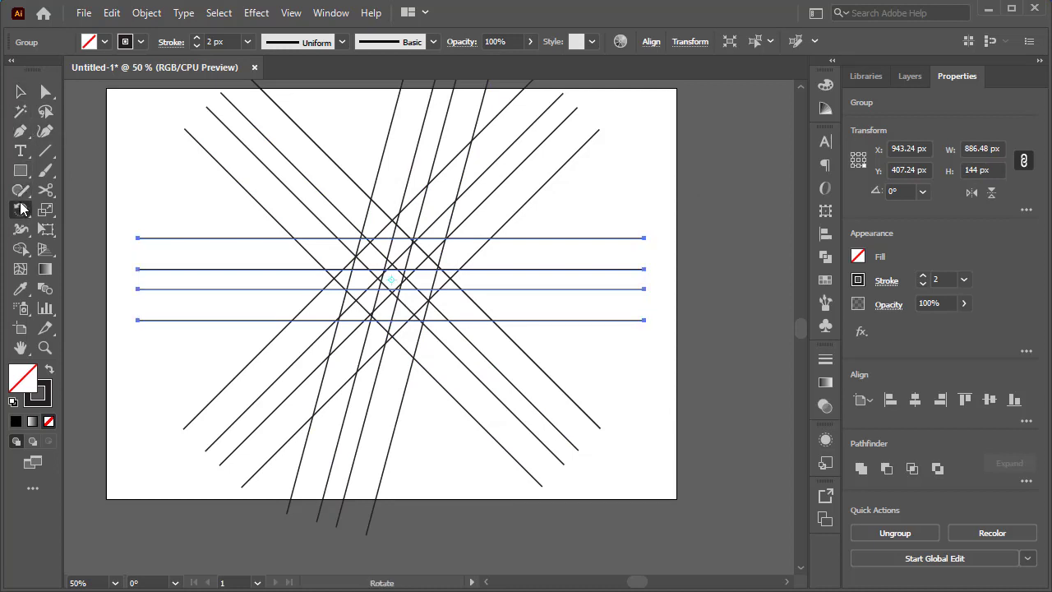
pyautogui.keyDown('alt'); pyautogui.click(391, 278); pyautogui.keyUp('alt')
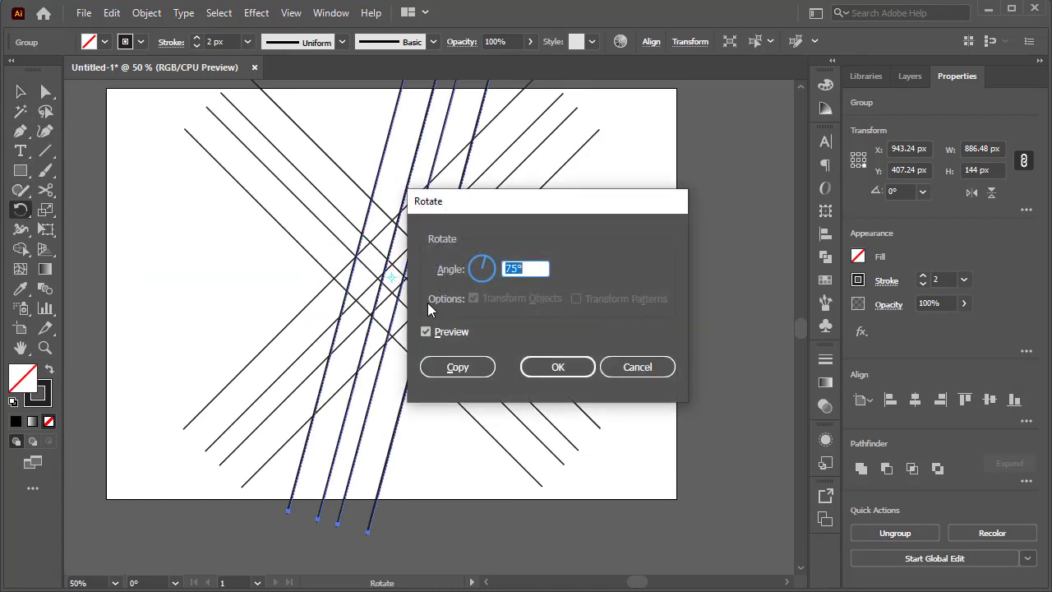
pyautogui.write('-75')
pyautogui.click(457, 367)
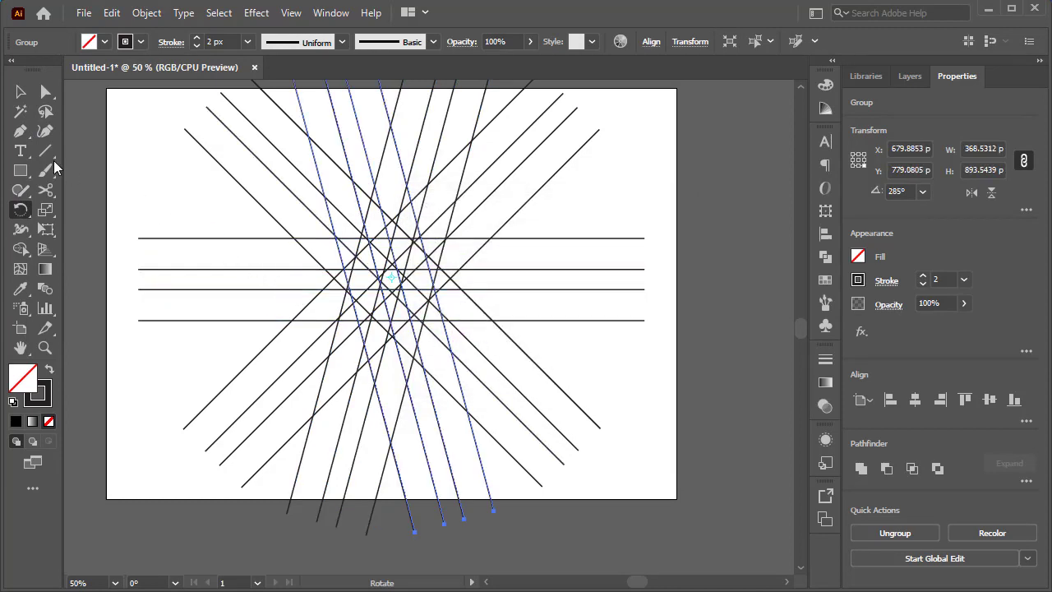
# - Delete the original horizontal line group, keeping the four rotated copies
pyautogui.click(21, 92)
pyautogui.moveTo(180, 204); pyautogui.dragTo(152, 346)
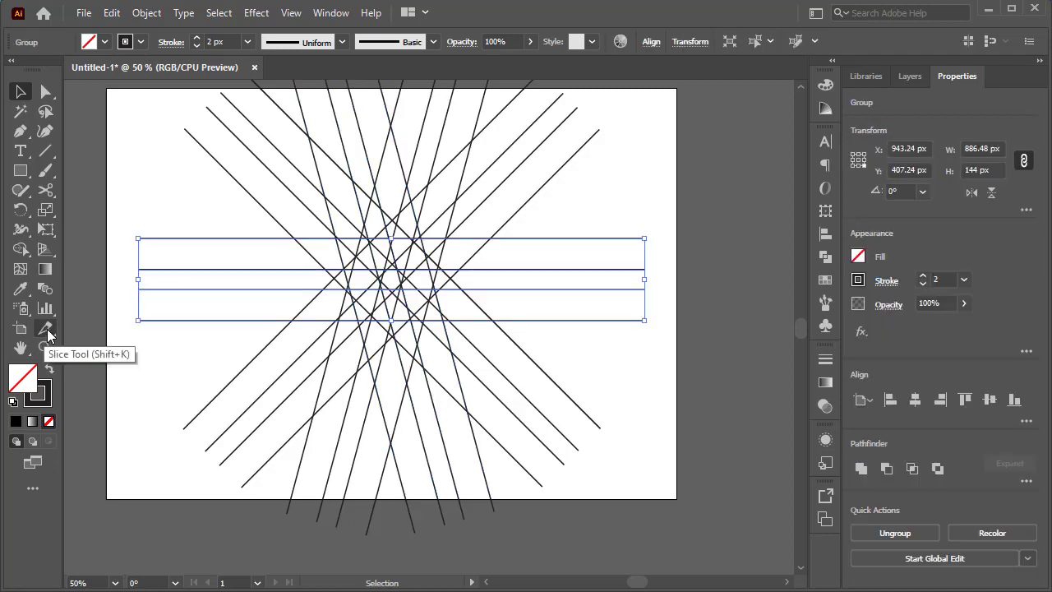
pyautogui.press('Delete')
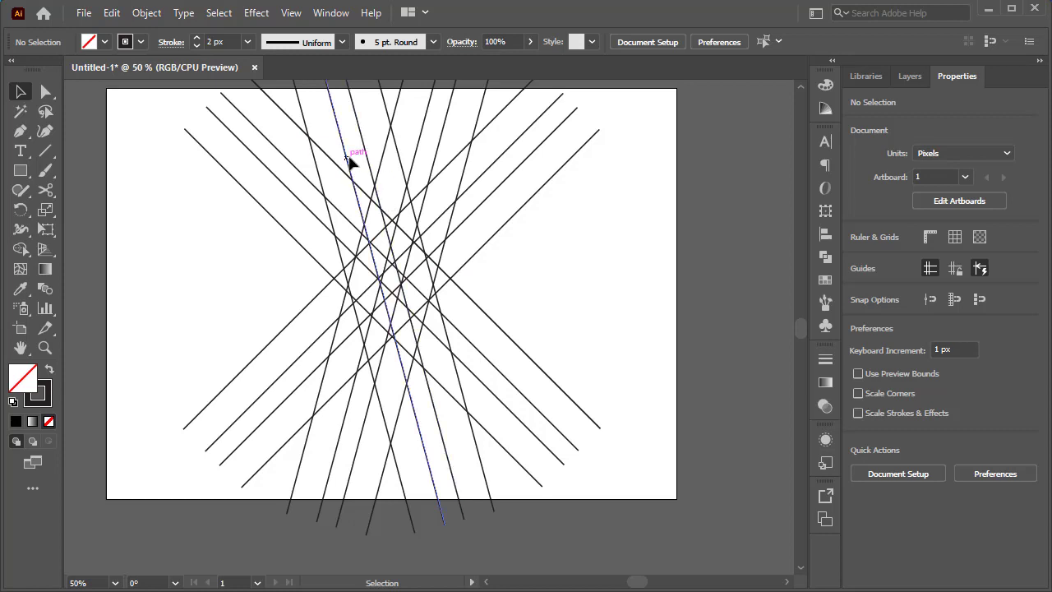
pyautogui.scroll(1, 350, 162)
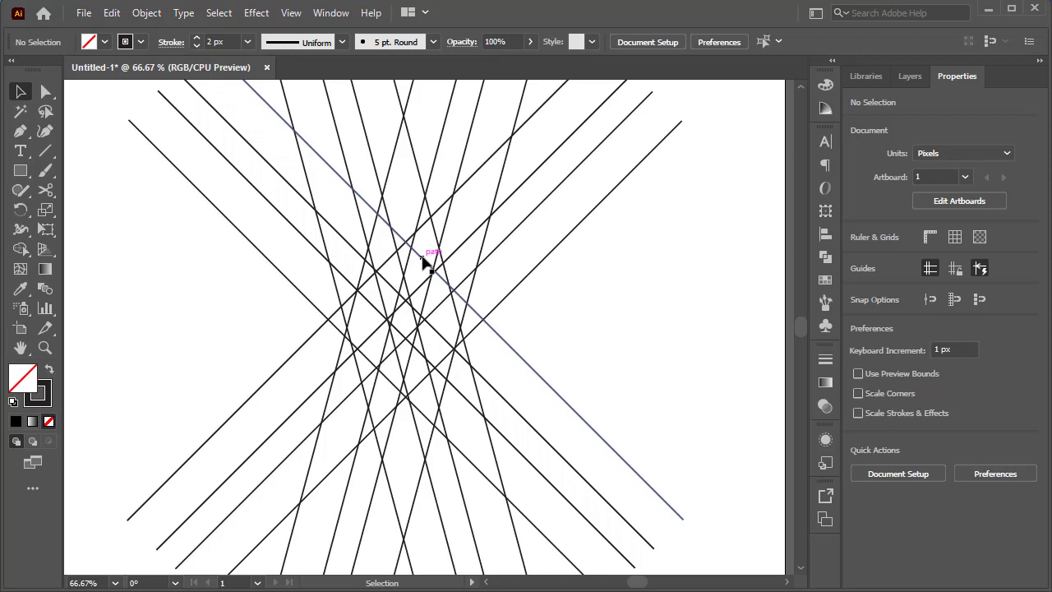
pyautogui.click(426, 261)
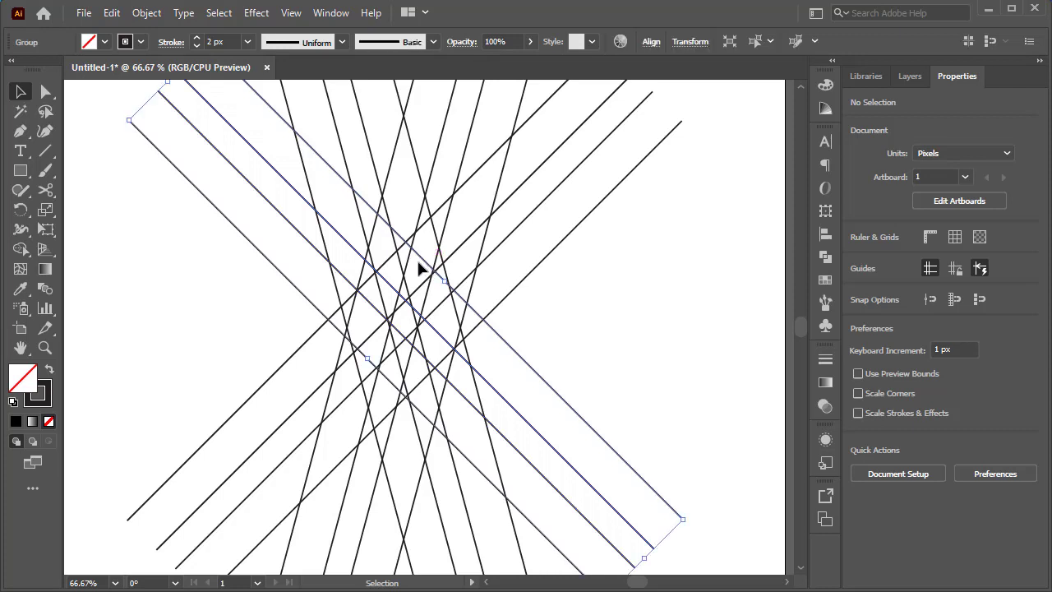
pyautogui.click(600, 274)
pyautogui.scroll(1, 435, 293)
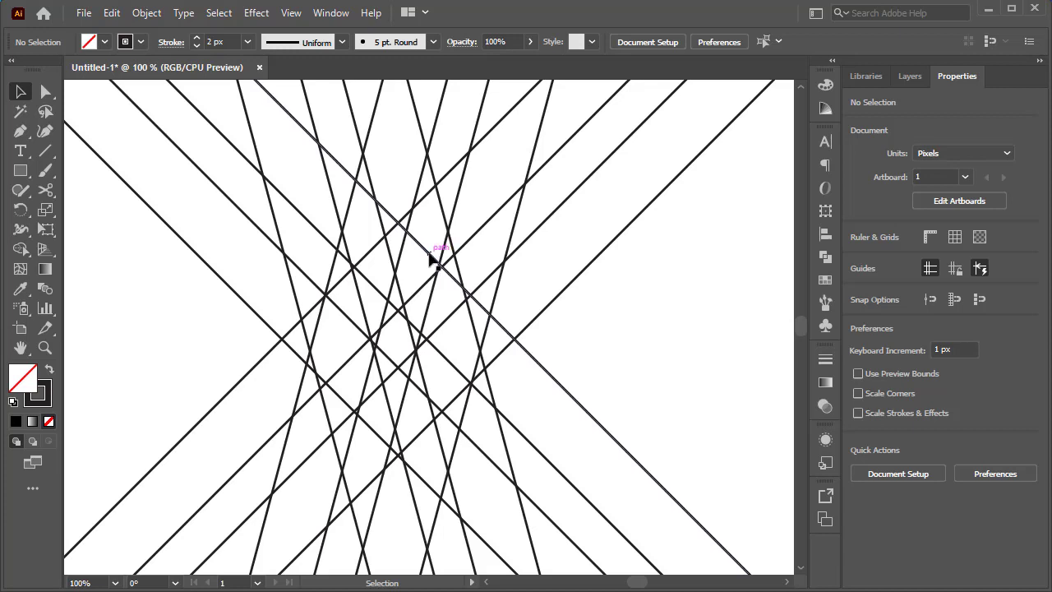
pyautogui.click(429, 259)
pyautogui.click(427, 227)
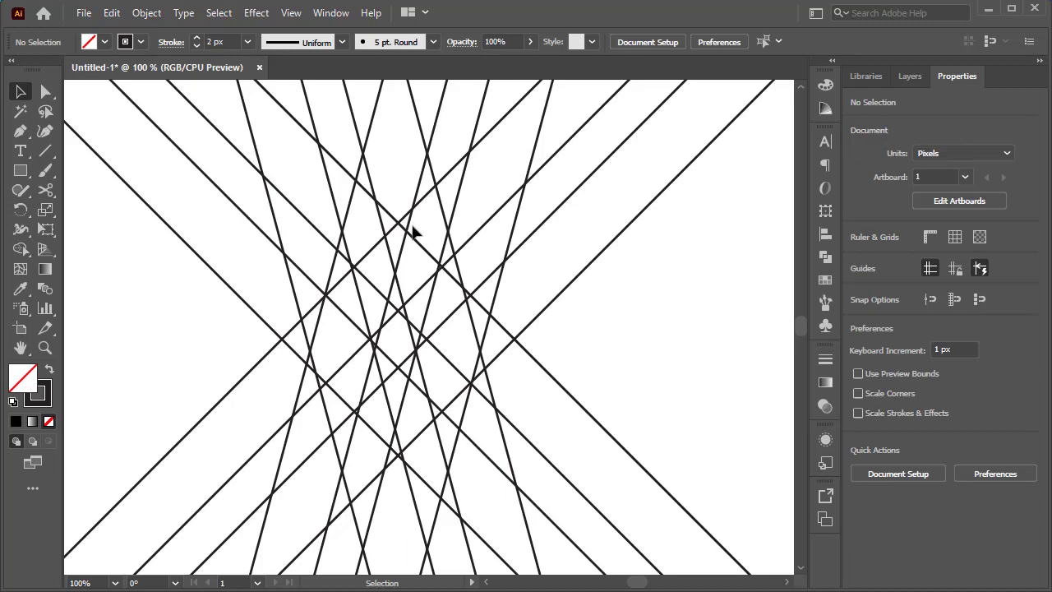
# - Move the 75° line group about 94 px to the left and the -45° group up and to the right of the central crossing
pyautogui.moveTo(435, 293); pyautogui.dragTo(331, 253)
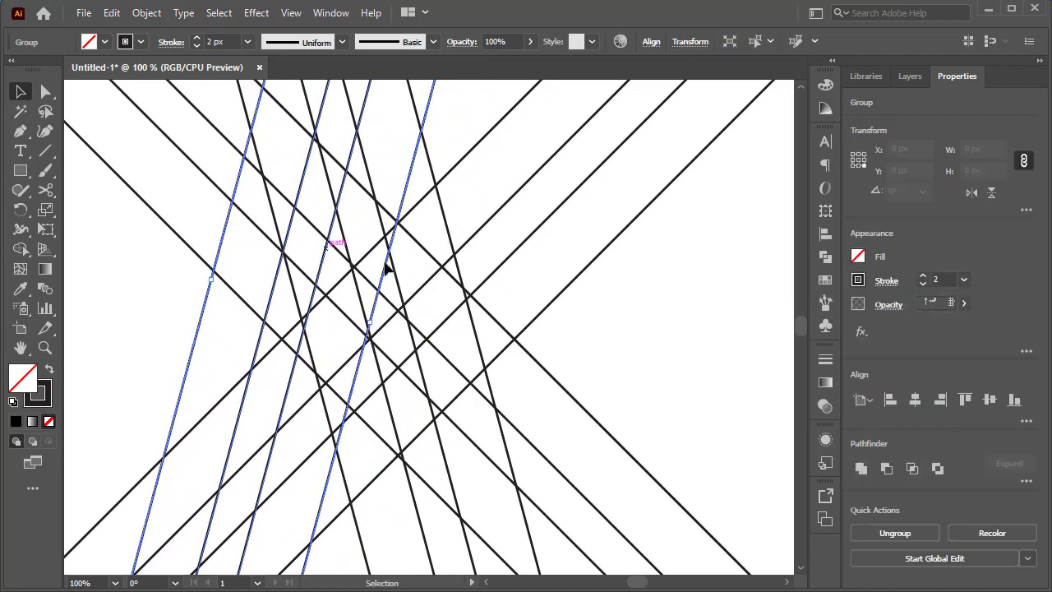
pyautogui.click(666, 321)
pyautogui.moveTo(493, 371); pyautogui.dragTo(618, 339)
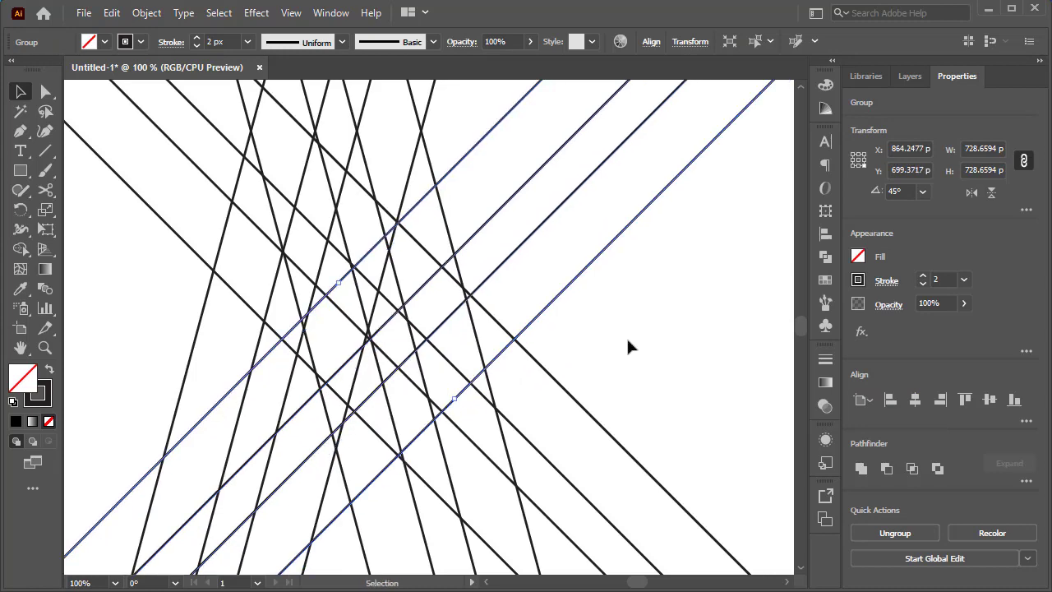
pyautogui.click(569, 385)
pyautogui.moveTo(541, 415); pyautogui.dragTo(640, 314)
pyautogui.click(727, 233)
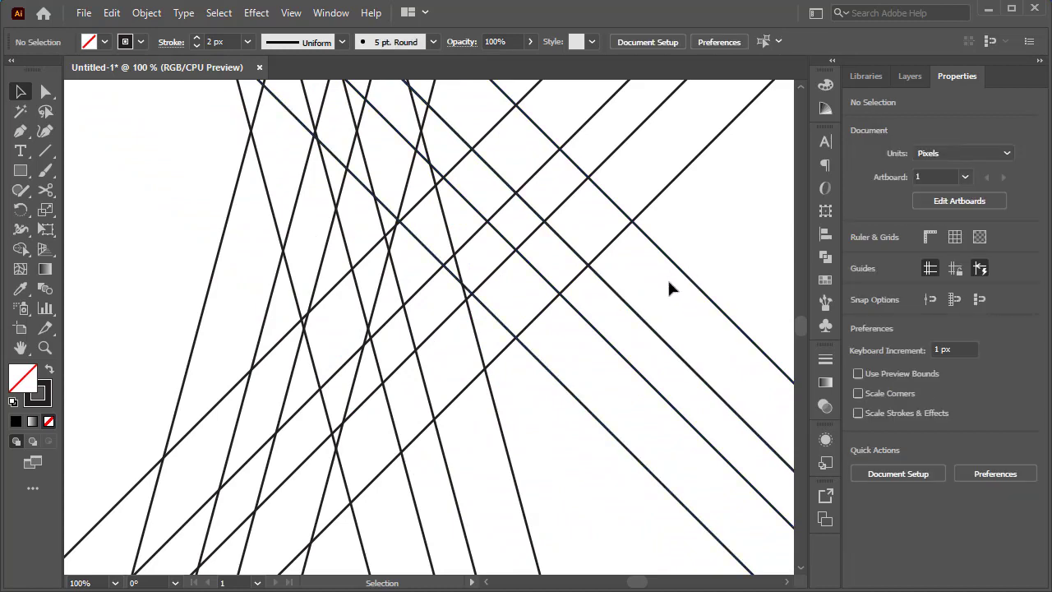
# - Undo the last move of the -45° group and shift the -75° line group right until its leftmost line meets the upper central crossing
pyautogui.hotkey('ctrl', 'z')
pyautogui.hotkey('ctrl', 'z')
pyautogui.hotkey('ctrl', 'z')
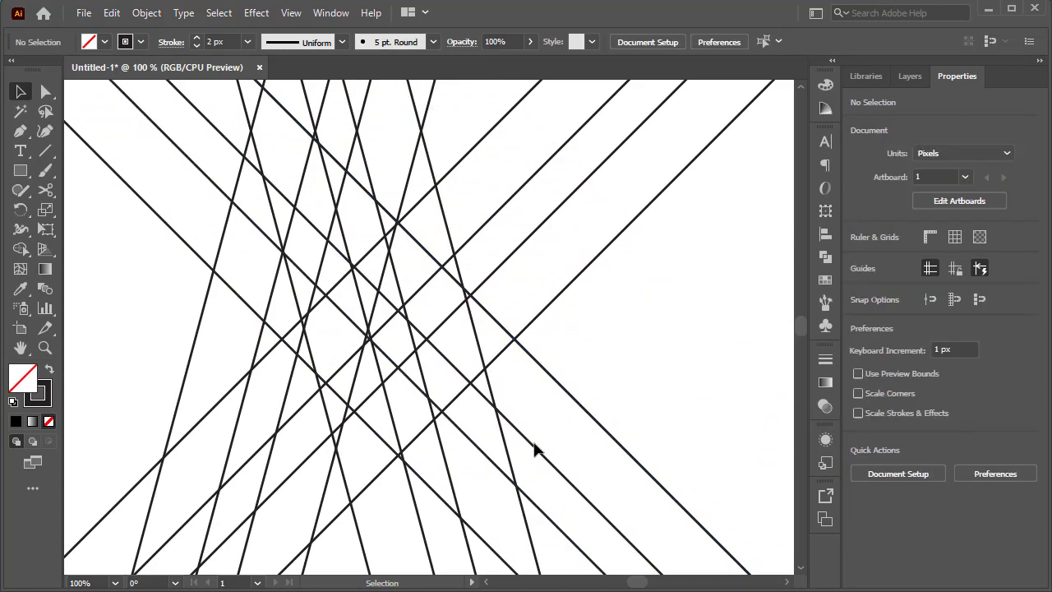
pyautogui.moveTo(512, 452); pyautogui.dragTo(616, 400)
pyautogui.click(682, 363)
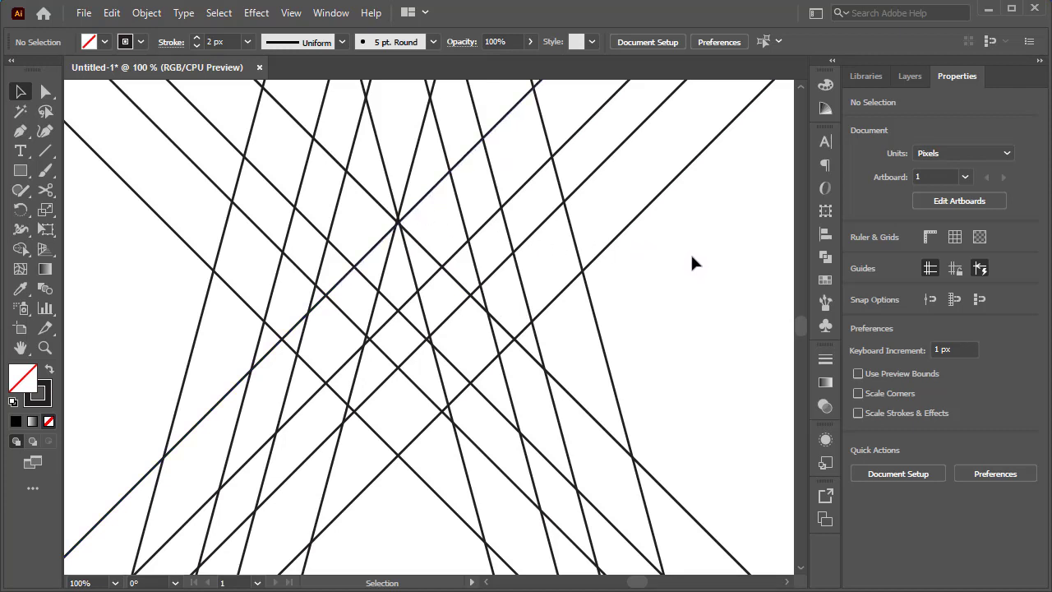
# - Select all four line groups for the Shape Builder tool and set a black fill with no stroke
pyautogui.scroll(1, 690, 252)
pyautogui.moveTo(698, 299); pyautogui.dragTo(146, 182)
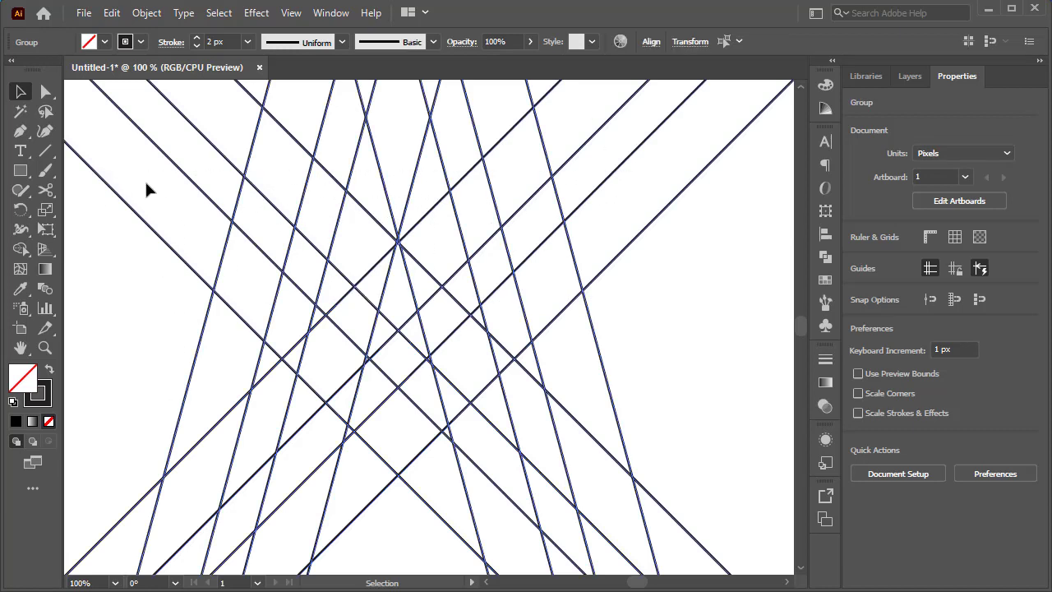
pyautogui.click(21, 251)
pyautogui.click(107, 42)
pyautogui.click(32, 70)
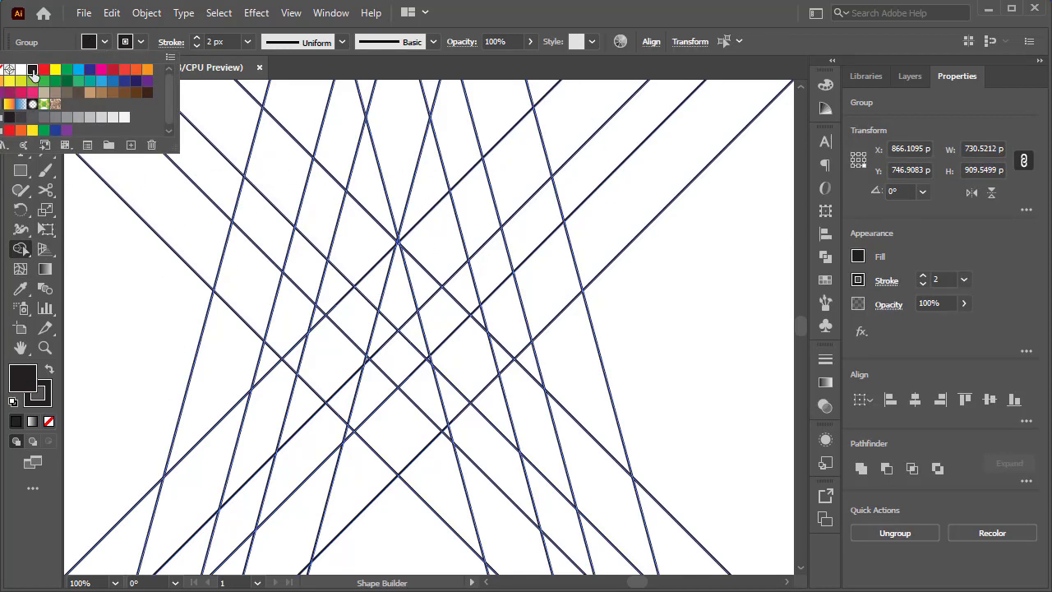
pyautogui.click(138, 43)
pyautogui.click(4, 71)
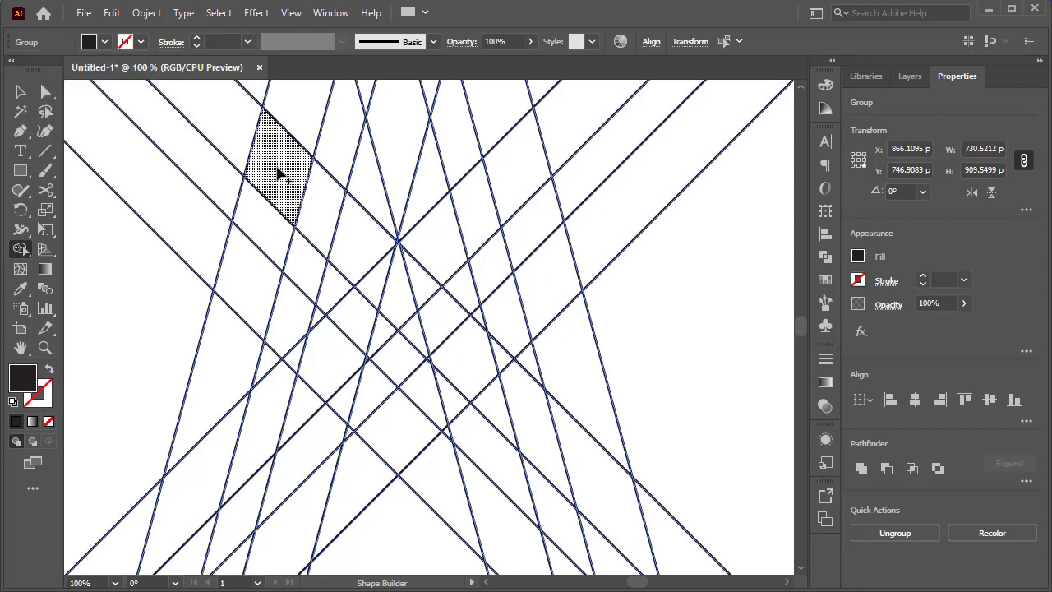
# - Merge the central grid cells into a solid, symmetric W-shaped emblem with Shape Builder and deselect the artwork
pyautogui.moveTo(284, 167)
pyautogui.mouseDown()
pyautogui.moveTo(253, 278)
pyautogui.moveTo(328, 363)
pyautogui.moveTo(360, 291)
pyautogui.moveTo(360, 245)
pyautogui.moveTo(318, 326)
pyautogui.moveTo(341, 388)
pyautogui.moveTo(389, 434)
pyautogui.moveTo(461, 380)
pyautogui.moveTo(457, 328)
pyautogui.moveTo(428, 256)
pyautogui.moveTo(439, 316)
pyautogui.moveTo(452, 326)
pyautogui.moveTo(477, 318)
pyautogui.moveTo(479, 362)
pyautogui.moveTo(546, 306)
pyautogui.moveTo(546, 256)
pyautogui.moveTo(518, 181)
pyautogui.mouseUp()
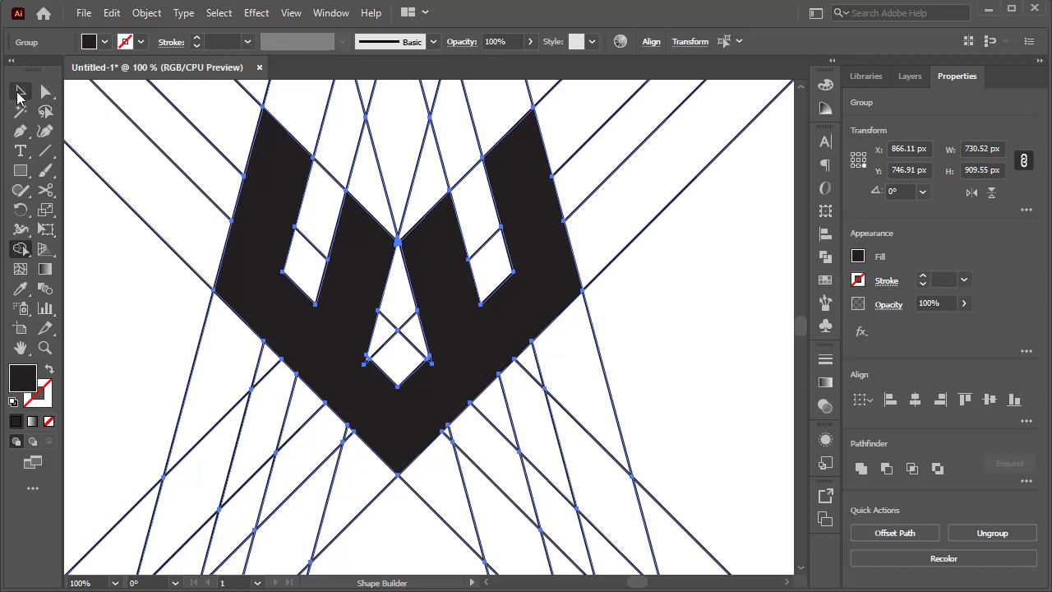
pyautogui.click(20, 93)
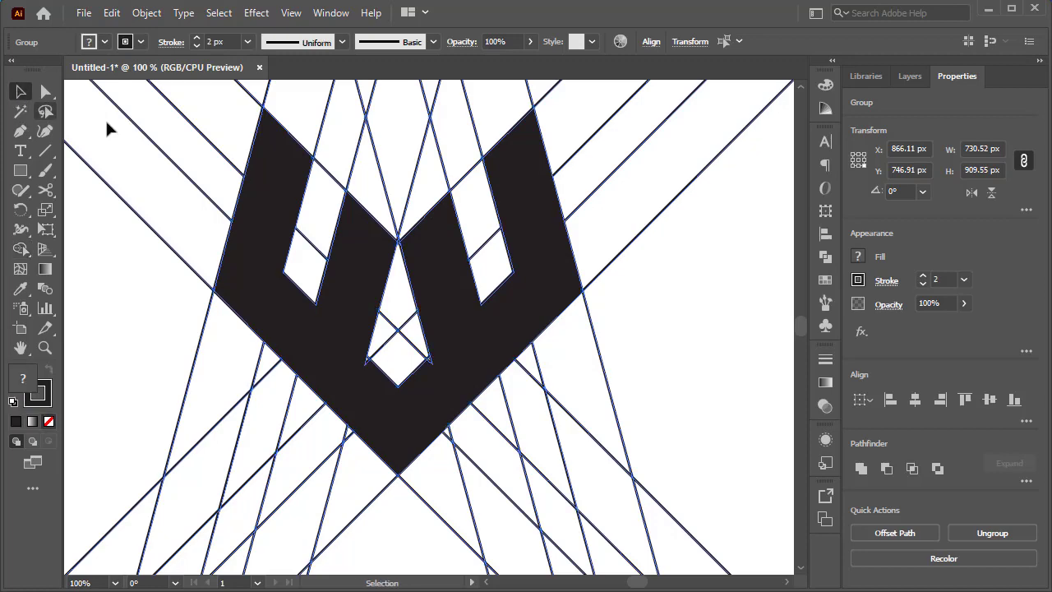
pyautogui.click(661, 273)
# - Round the emblem's outer left, outer right and bottom corners to a radius of about 19.5 px
pyautogui.click(45, 92)
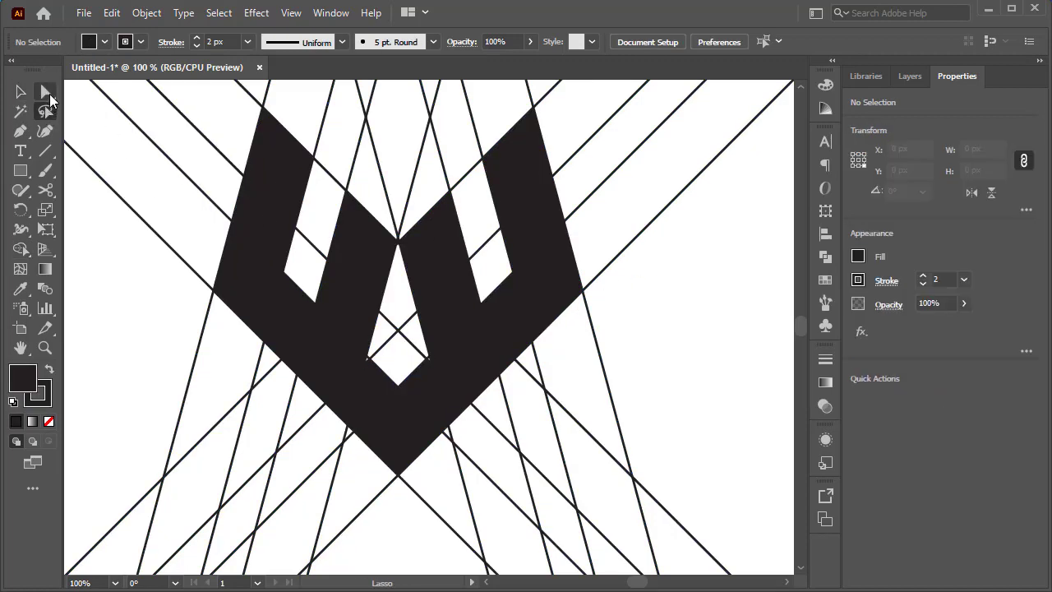
pyautogui.click(265, 219)
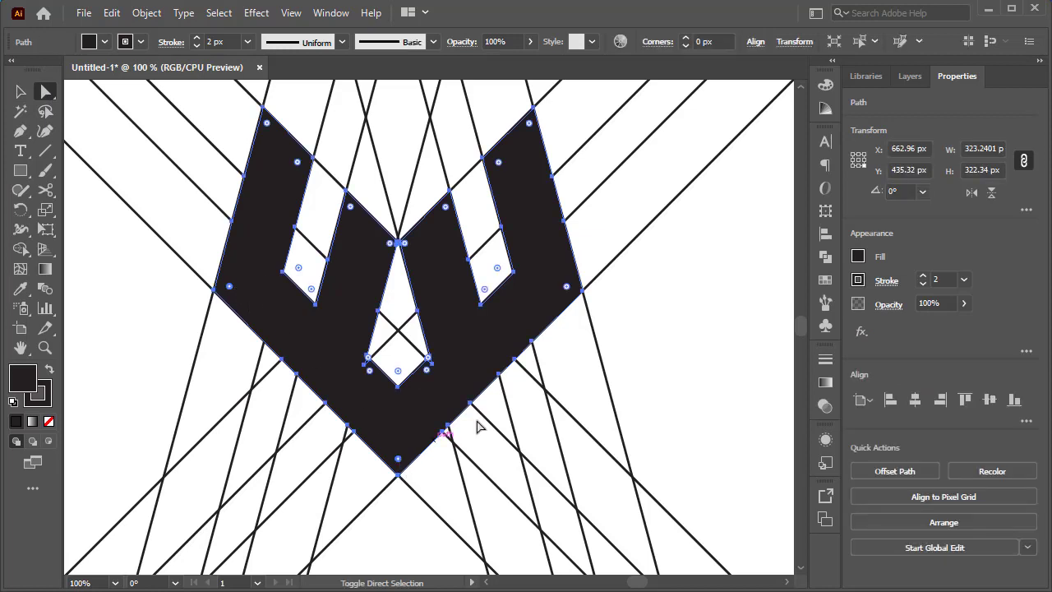
pyautogui.moveTo(570, 288); pyautogui.dragTo(564, 287)
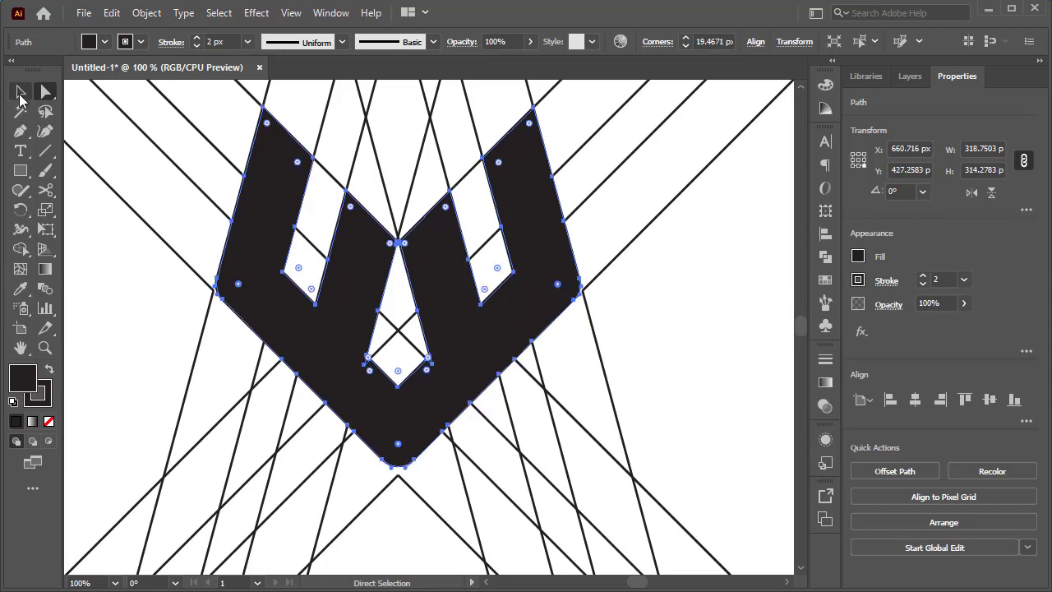
# - Merge the small slivers beside the emblem's central diamond opening into the black shape with Shape Builder and deselect the artwork
pyautogui.click(21, 96)
pyautogui.moveTo(682, 204); pyautogui.dragTo(162, 505)
pyautogui.click(25, 248)
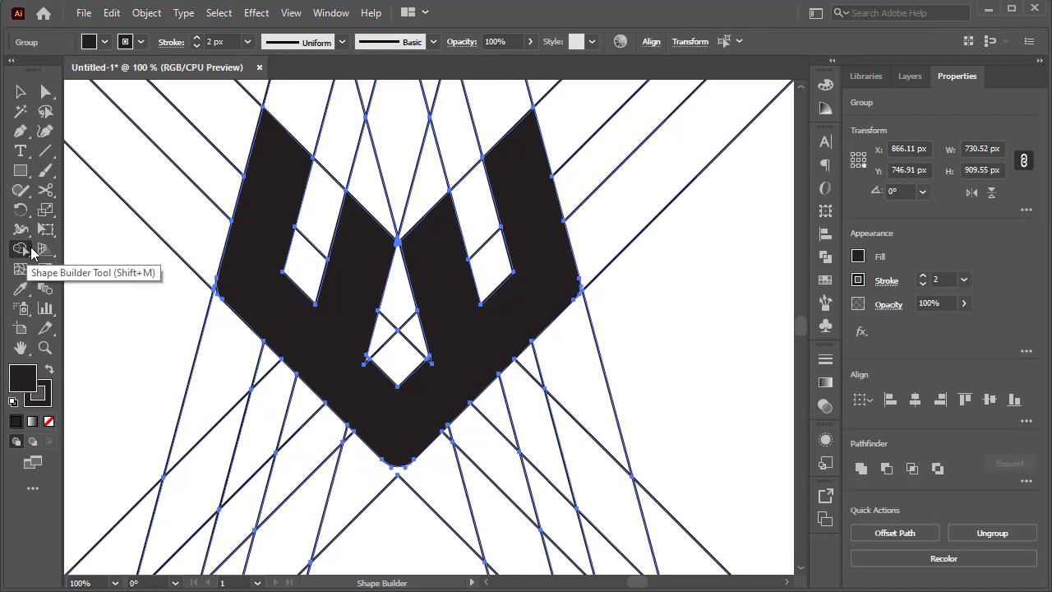
pyautogui.scroll(3, 403, 362)
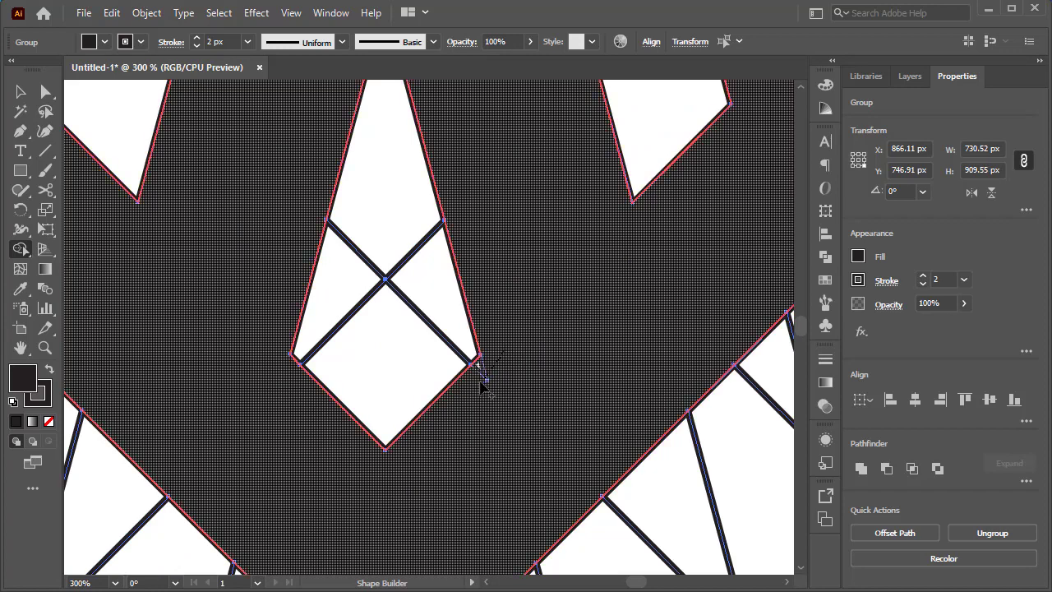
pyautogui.moveTo(592, 329); pyautogui.dragTo(488, 420)
pyautogui.moveTo(465, 291)
pyautogui.mouseDown()
pyautogui.moveTo(453, 348)
pyautogui.moveTo(476, 488)
pyautogui.moveTo(615, 263)
pyautogui.moveTo(467, 462)
pyautogui.moveTo(554, 365)
pyautogui.moveTo(422, 176)
pyautogui.moveTo(288, 255)
pyautogui.moveTo(220, 205)
pyautogui.mouseUp()
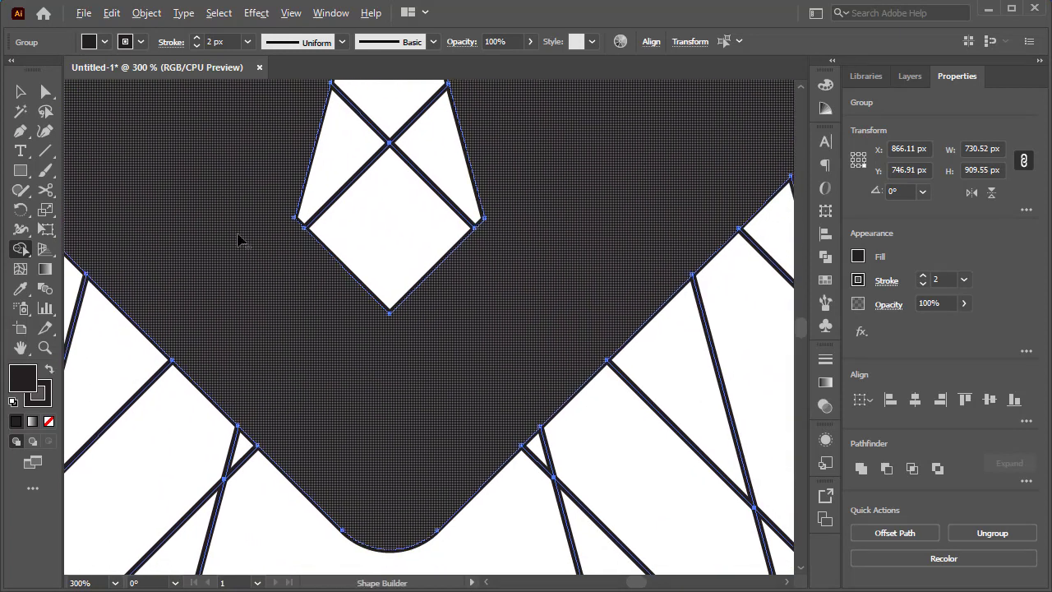
pyautogui.scroll(-2, 238, 233)
pyautogui.scroll(1, 238, 234)
pyautogui.scroll(-1, 238, 234)
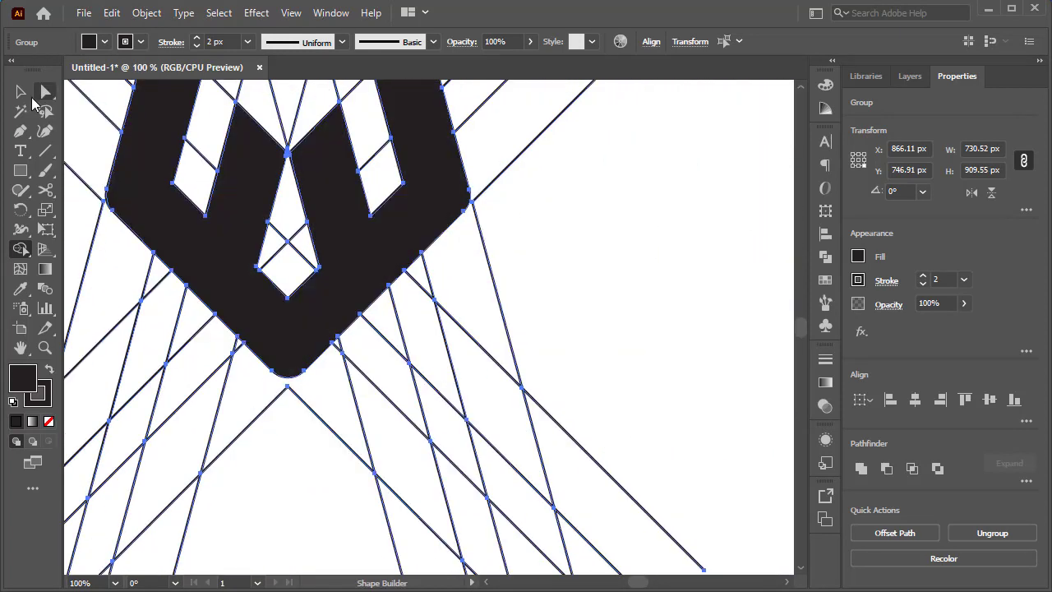
pyautogui.click(22, 109)
pyautogui.click(22, 94)
pyautogui.scroll(-1, 565, 238)
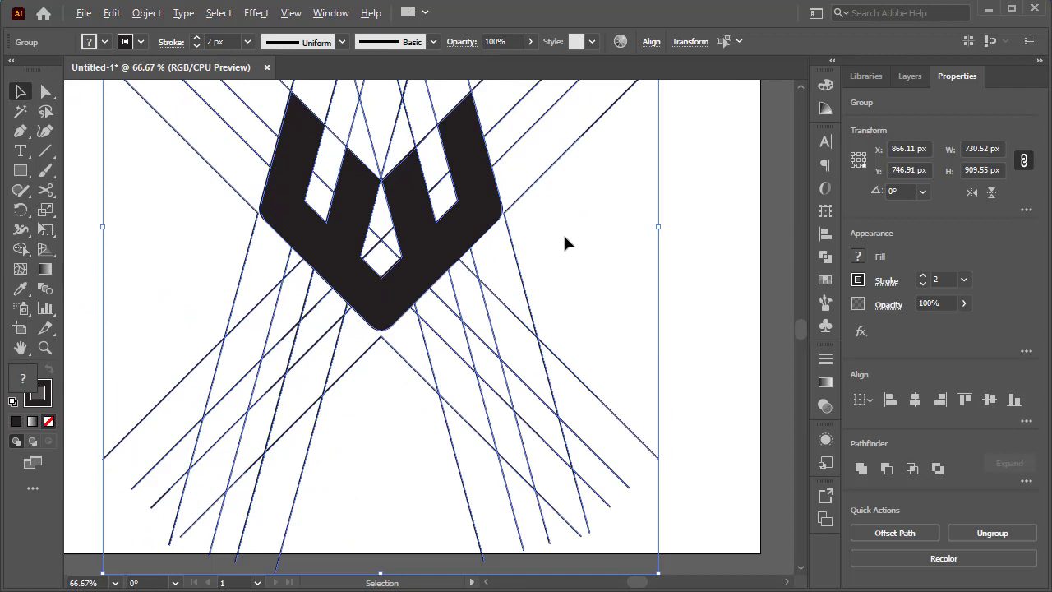
pyautogui.click(707, 191)
# - Select only the black emblem with the Magic Wand and cut it out of the line grid
pyautogui.scroll(1, 705, 193)
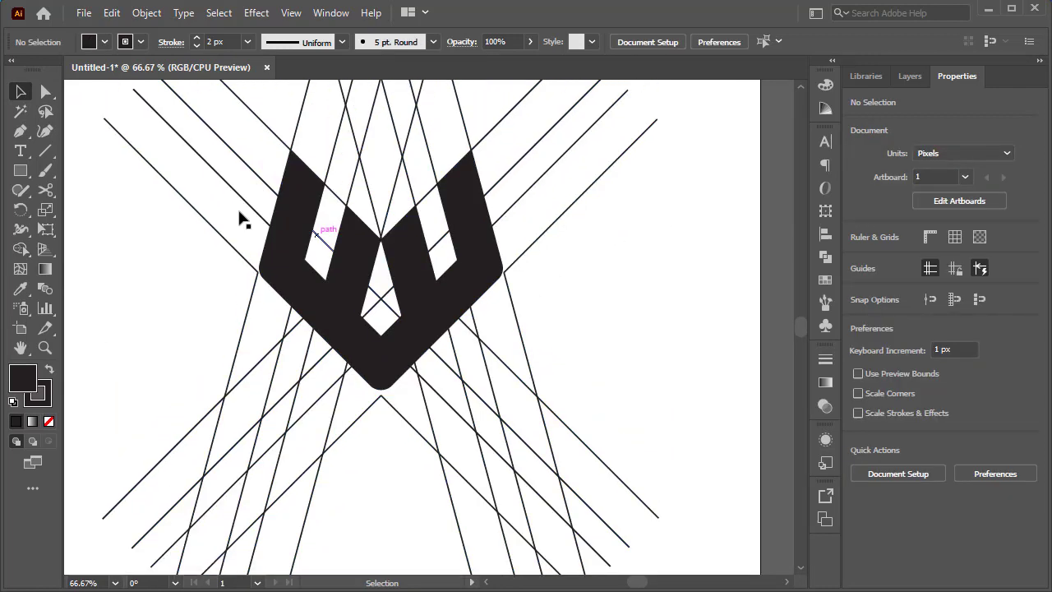
pyautogui.click(21, 111)
pyautogui.click(343, 312)
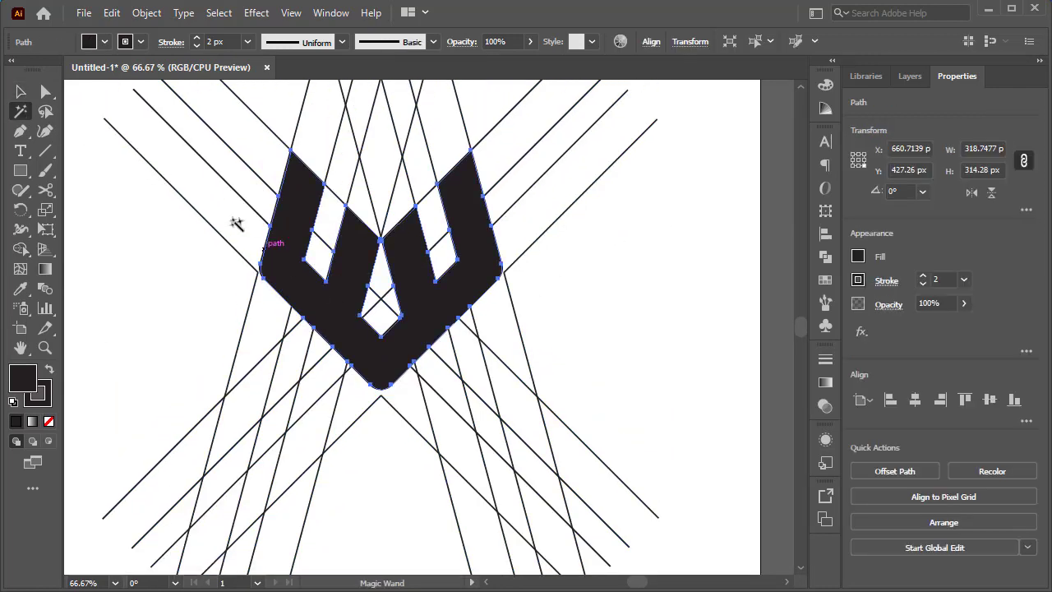
pyautogui.click(23, 94)
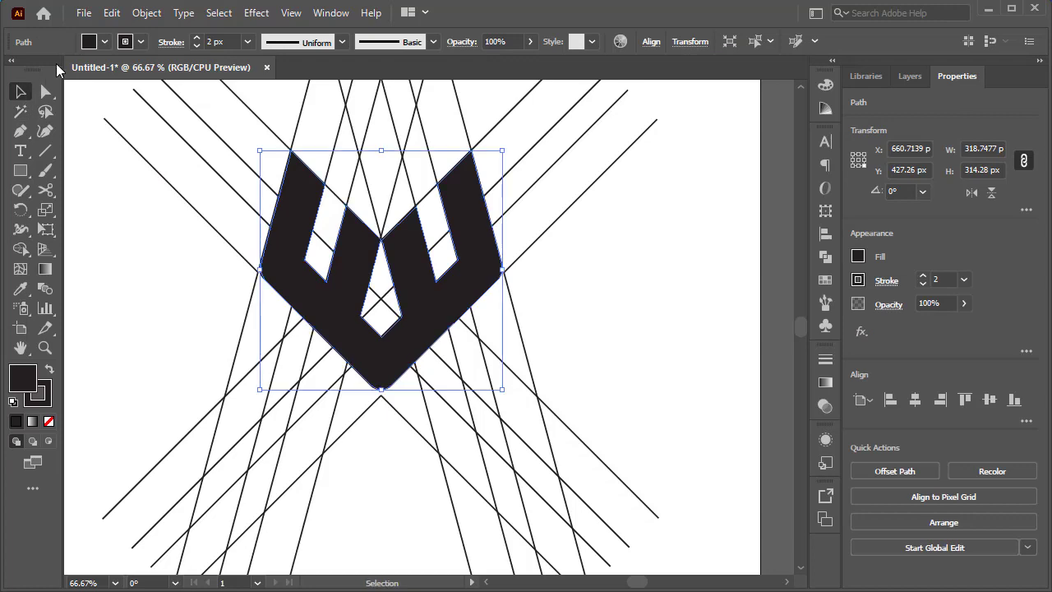
pyautogui.click(84, 14)
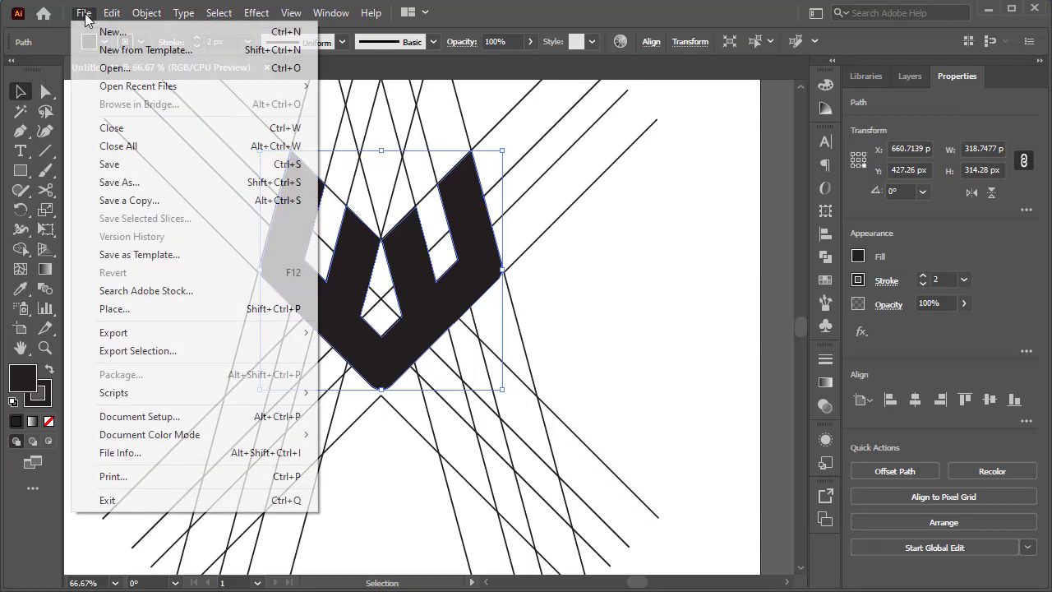
pyautogui.click(84, 15)
pyautogui.click(111, 15)
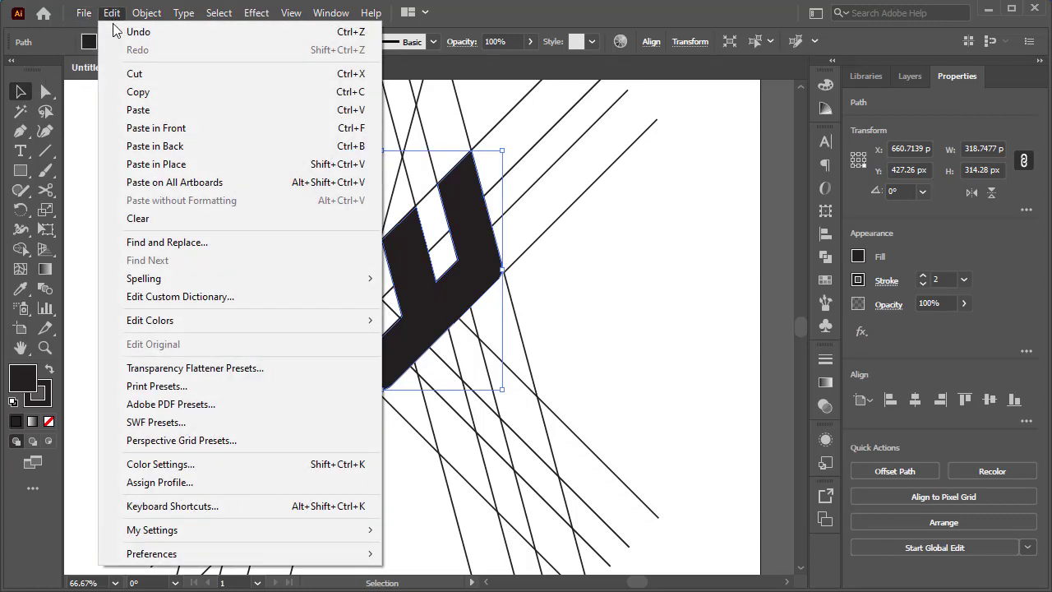
pyautogui.click(175, 76)
pyautogui.click(108, 16)
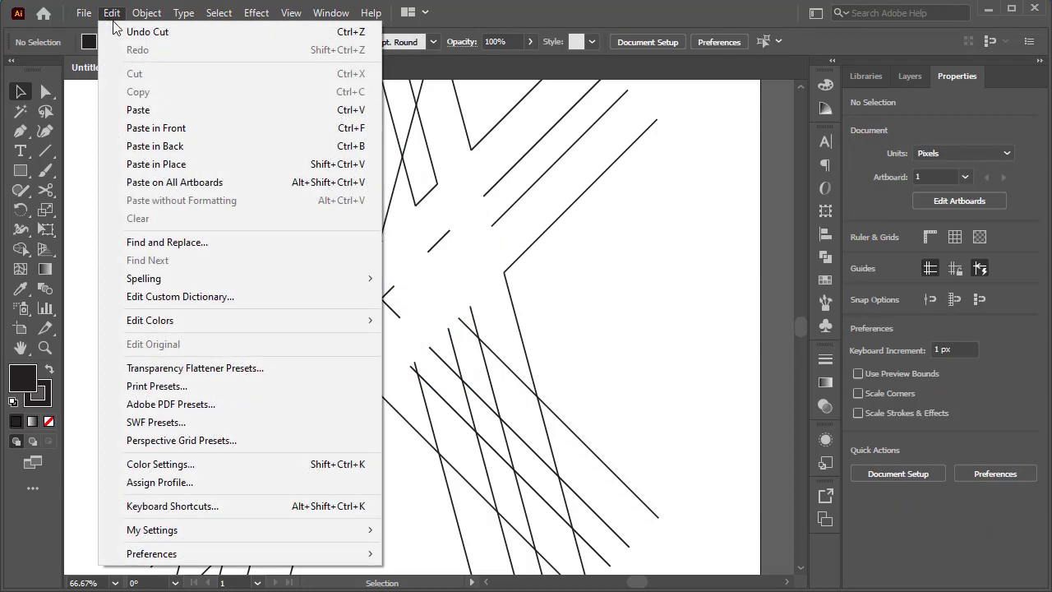
pyautogui.click(654, 252)
# - Delete all the remaining construction lines from the artboard
pyautogui.scroll(-2, 656, 243)
pyautogui.moveTo(698, 151); pyautogui.dragTo(343, 417)
pyautogui.press('Delete')
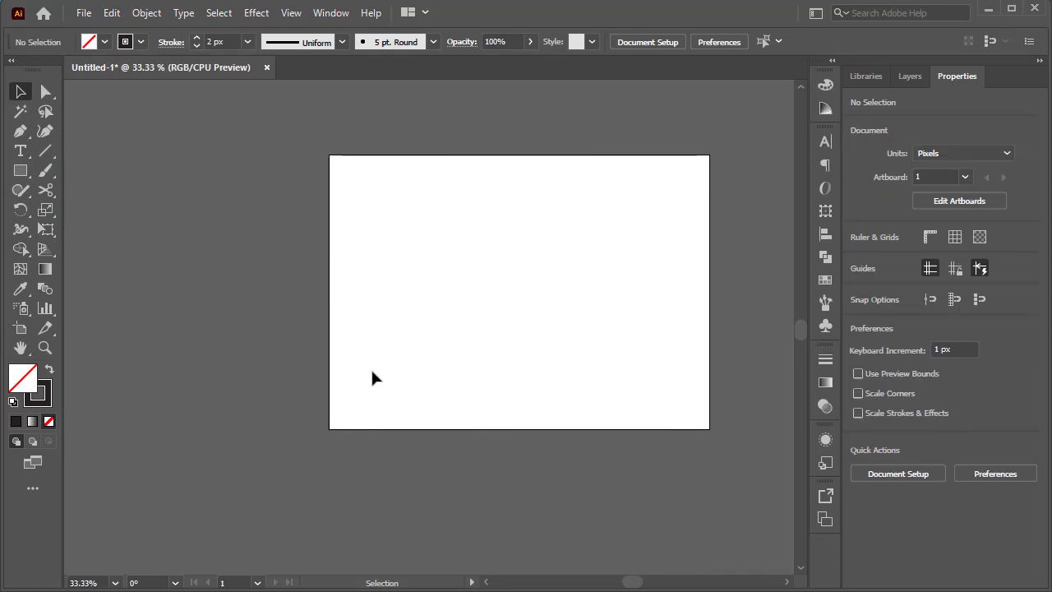
pyautogui.scroll(1, 599, 293)
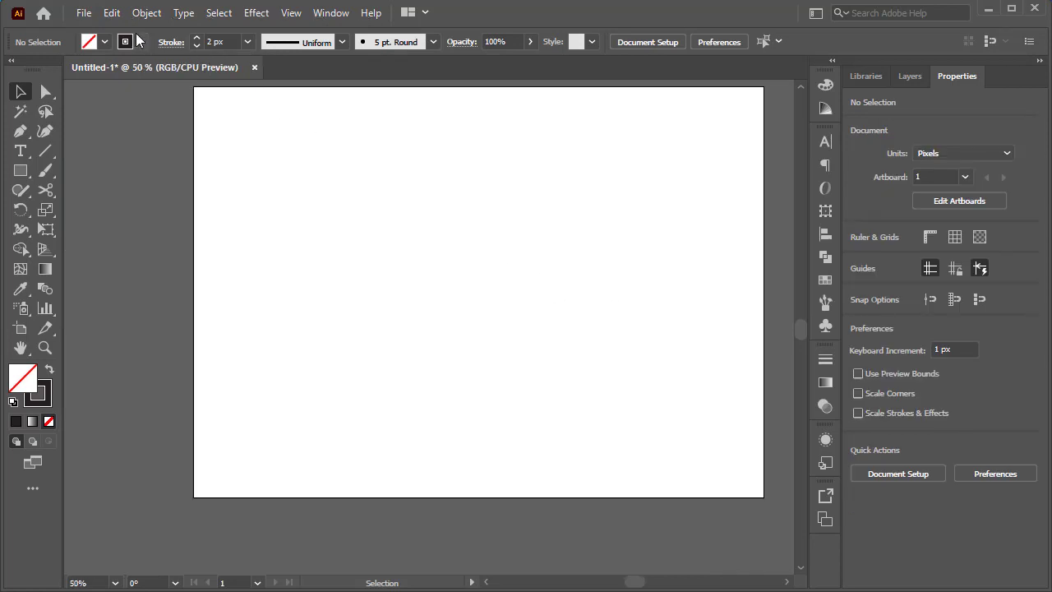
# - Paste the emblem in front on the empty artboard and move it slightly down and to the right
pyautogui.click(112, 13)
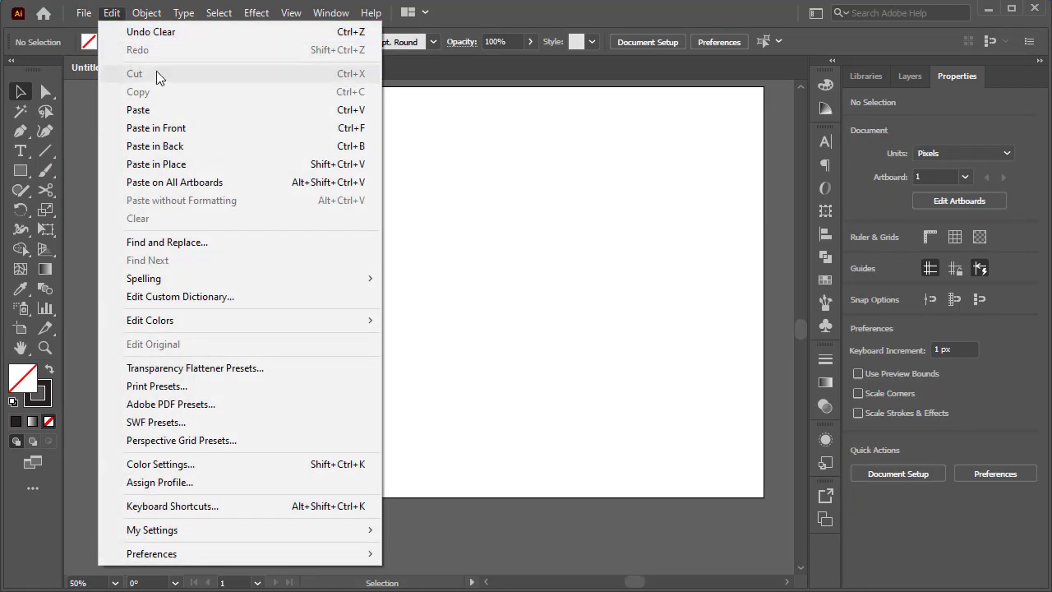
pyautogui.click(185, 128)
pyautogui.click(604, 319)
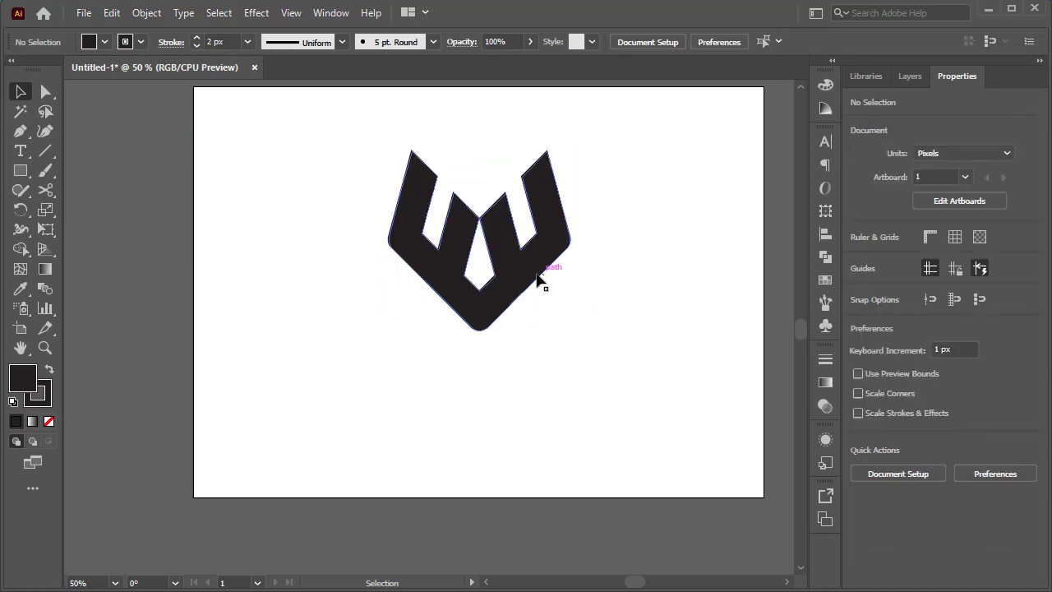
pyautogui.moveTo(536, 277); pyautogui.dragTo(521, 320)
pyautogui.click(557, 239)
pyautogui.moveTo(555, 240); pyautogui.dragTo(576, 224)
pyautogui.click(607, 309)
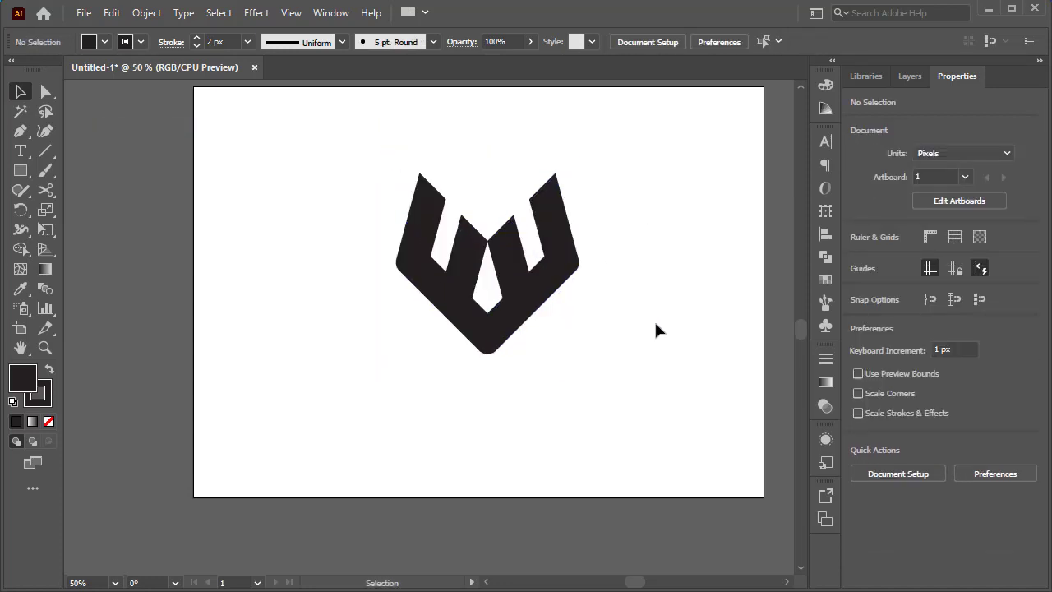
# - Add the text VENOMOUS just below the emblem
pyautogui.scroll(1, 643, 332)
pyautogui.keyDown('alt'); pyautogui.scroll(1, 643, 331); pyautogui.keyUp('alt')
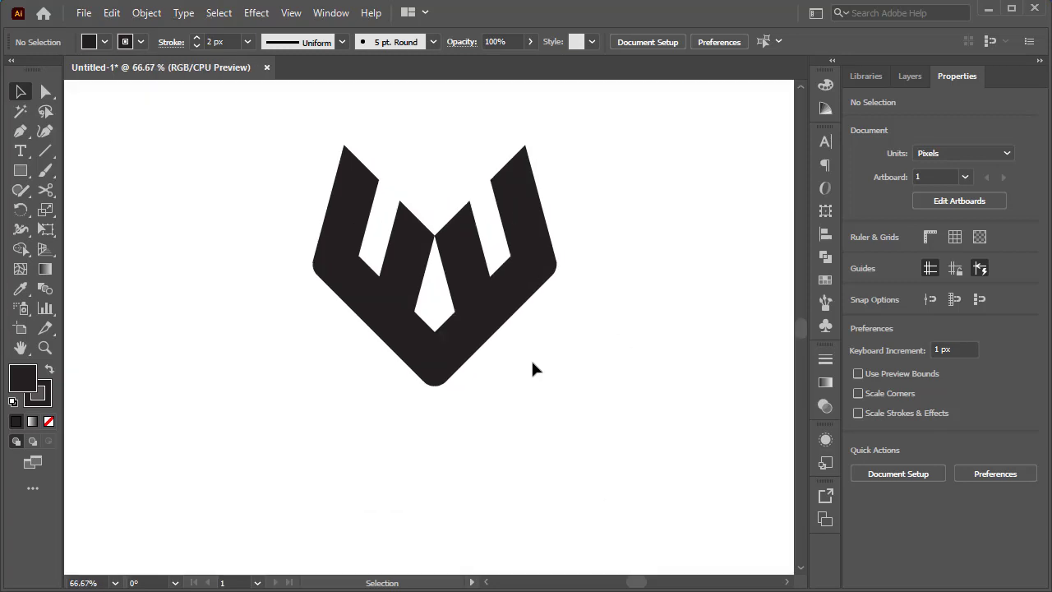
pyautogui.click(20, 154)
pyautogui.click(400, 420)
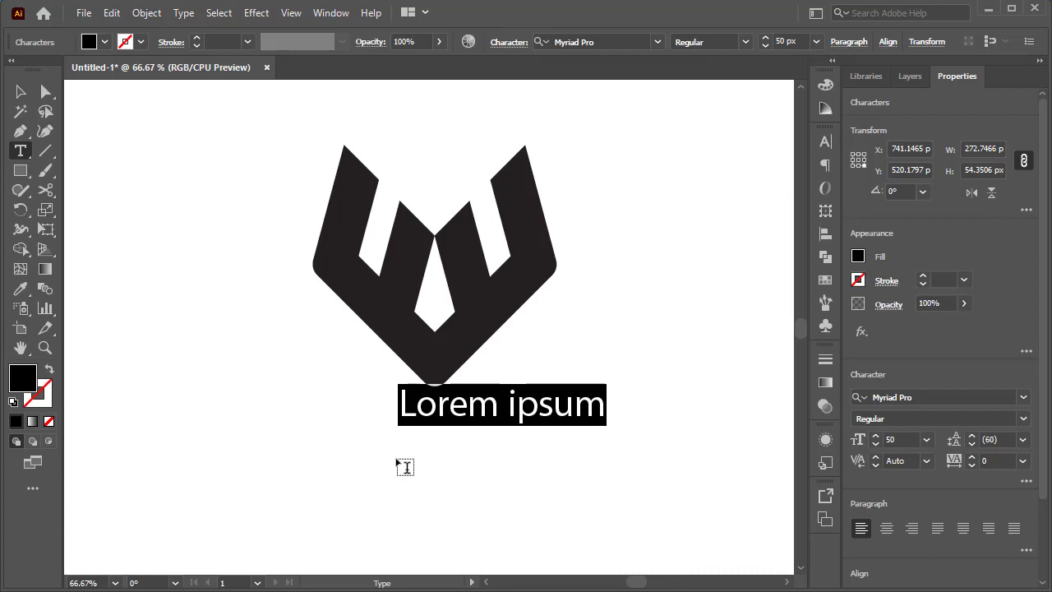
pyautogui.write('V')
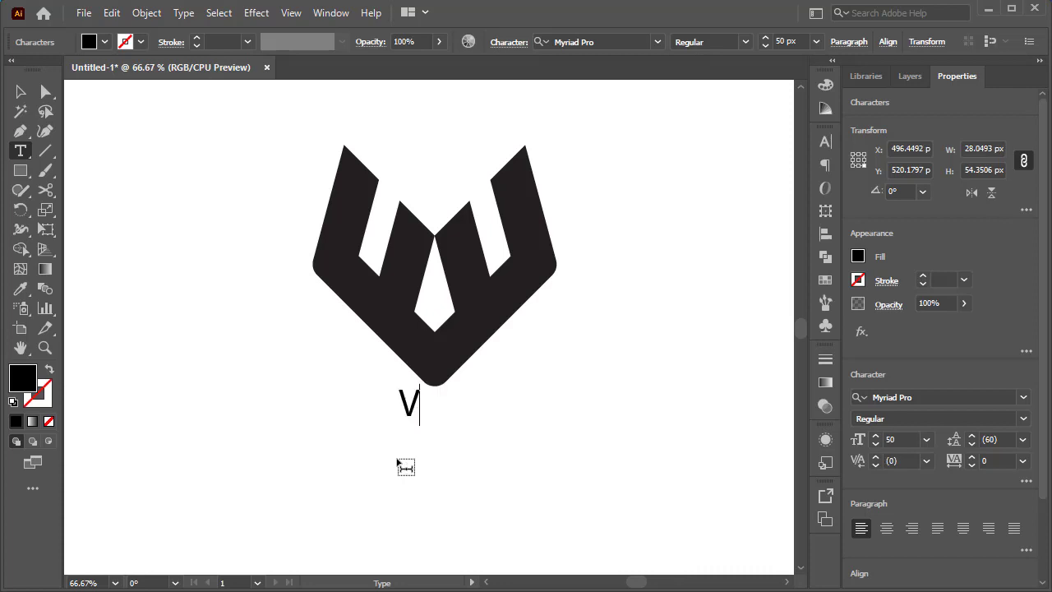
pyautogui.write('ENO')
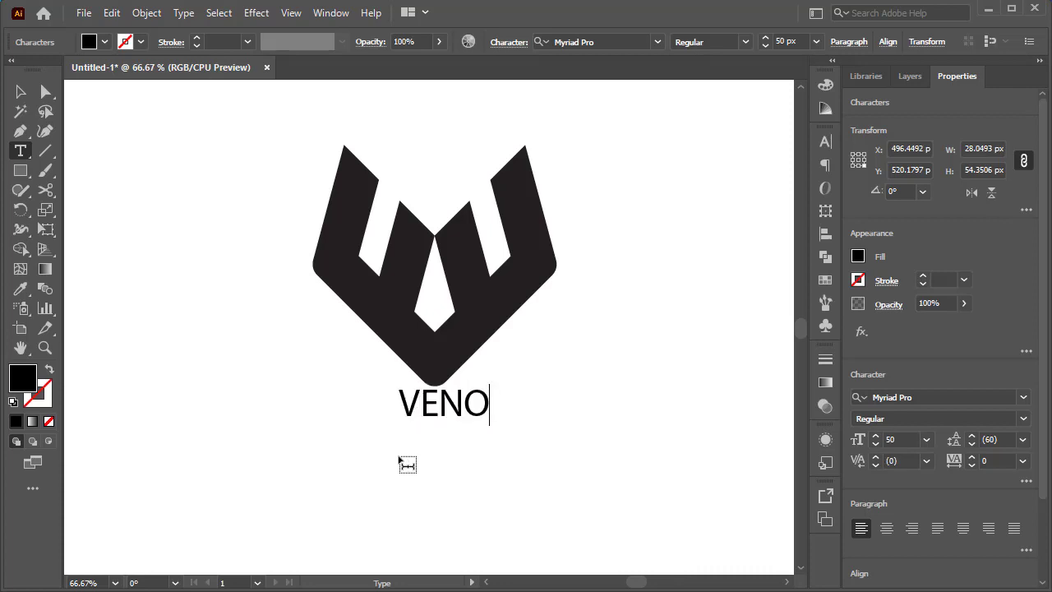
pyautogui.write('MOUS')
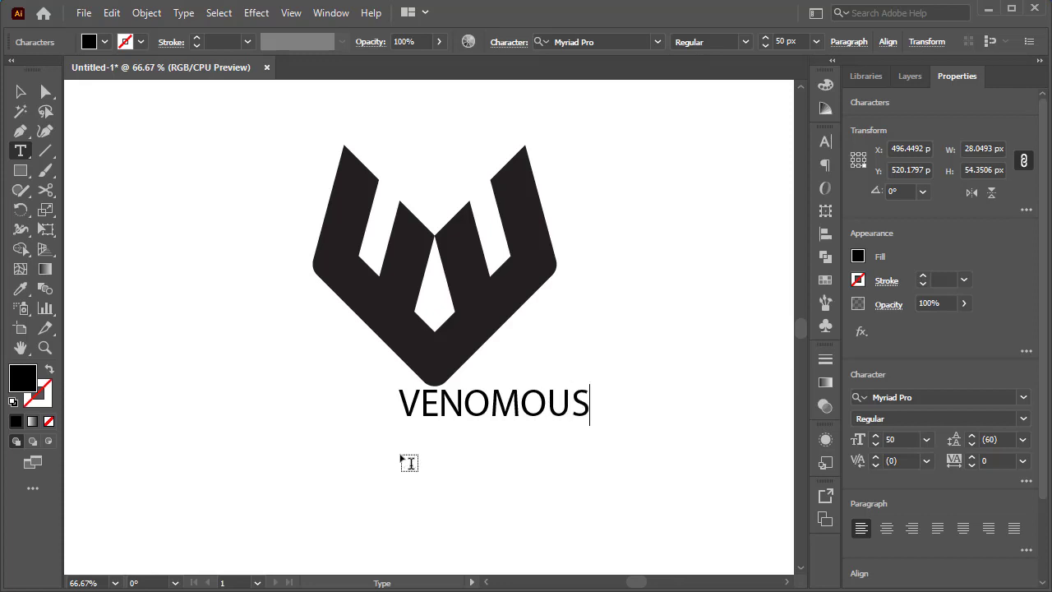
pyautogui.hotkey('ctrl', 'a')
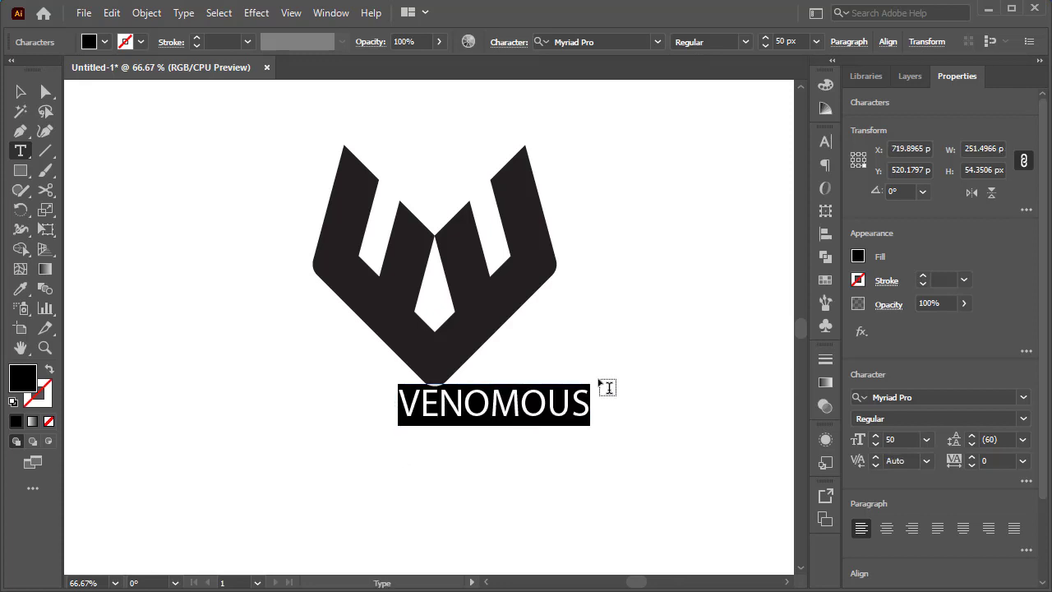
# - Scale the VENOMOUS text up to about 81 px and place it under the emblem, flush with the emblem's left edge
pyautogui.click(19, 93)
pyautogui.moveTo(592, 384); pyautogui.dragTo(638, 364)
pyautogui.moveTo(545, 429); pyautogui.dragTo(502, 442)
# - Change the VENOMOUS text's font to Good Times Regular
pyautogui.click(826, 142)
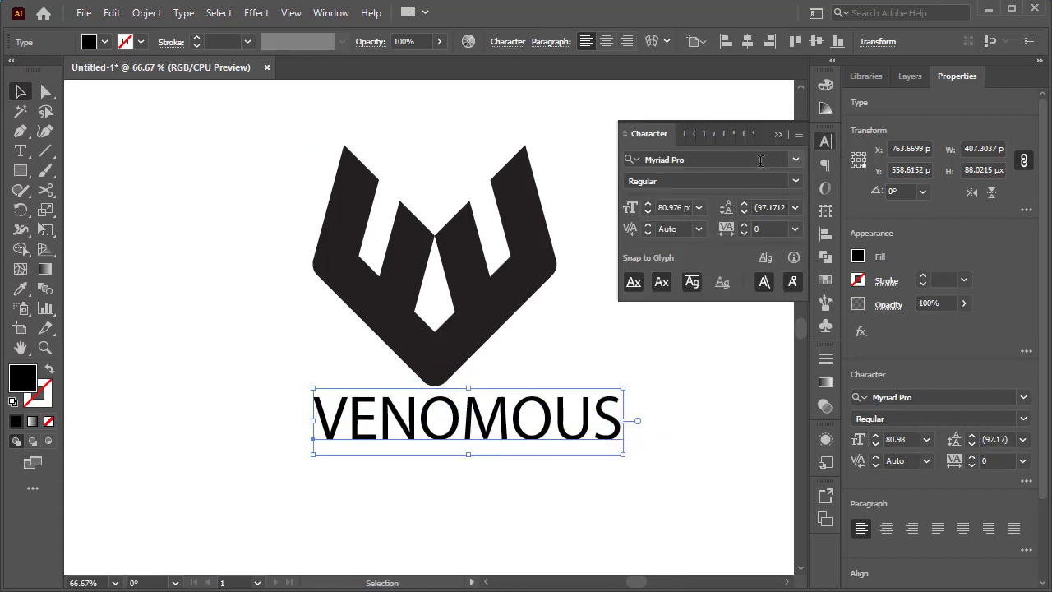
pyautogui.click(794, 164)
pyautogui.click(797, 163)
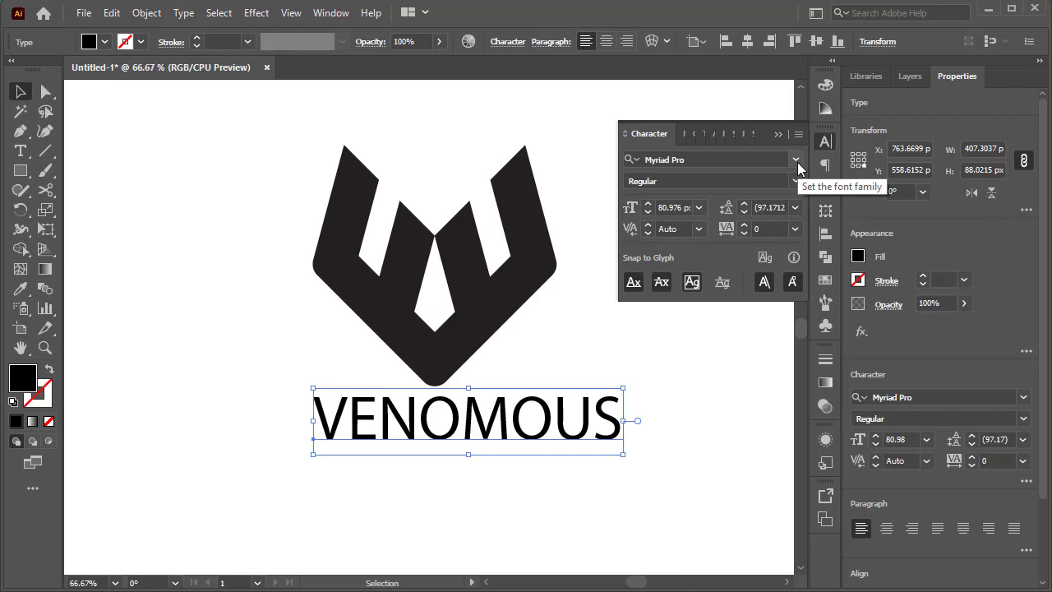
pyautogui.click(796, 161)
pyautogui.scroll(2, 840, 328)
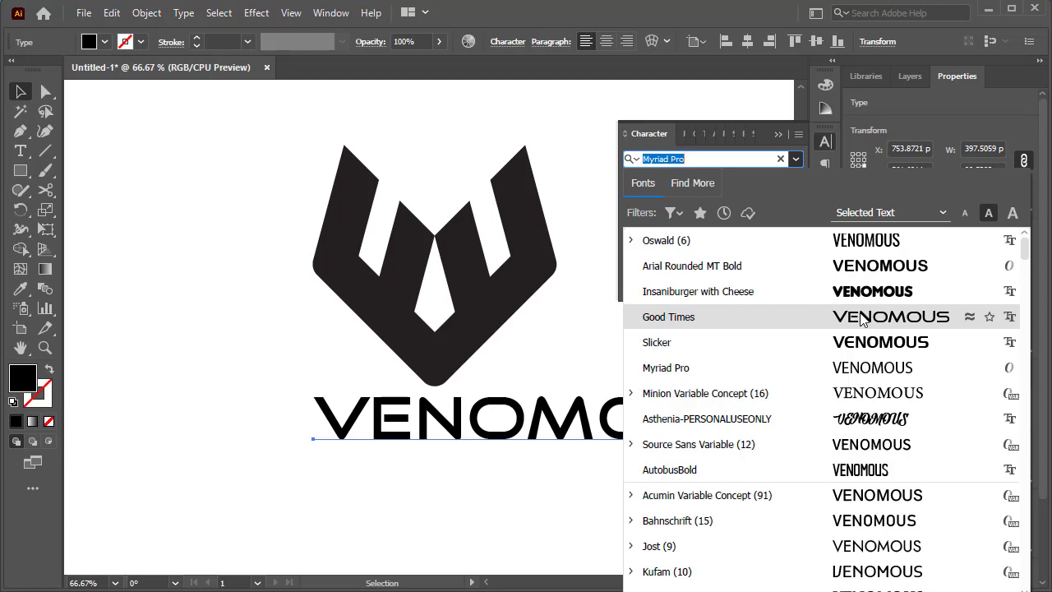
pyautogui.click(861, 319)
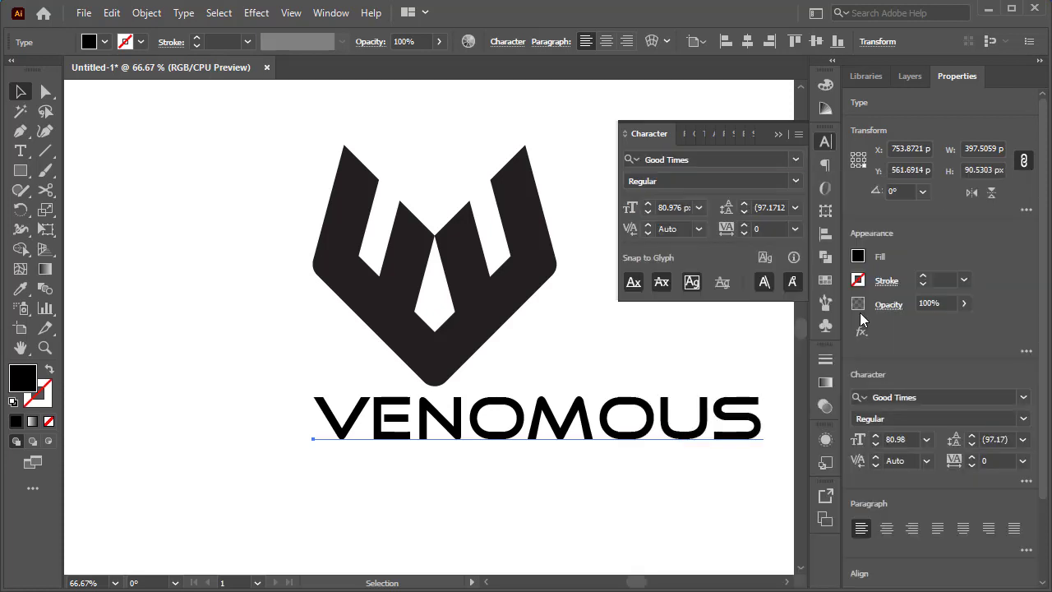
pyautogui.click(181, 288)
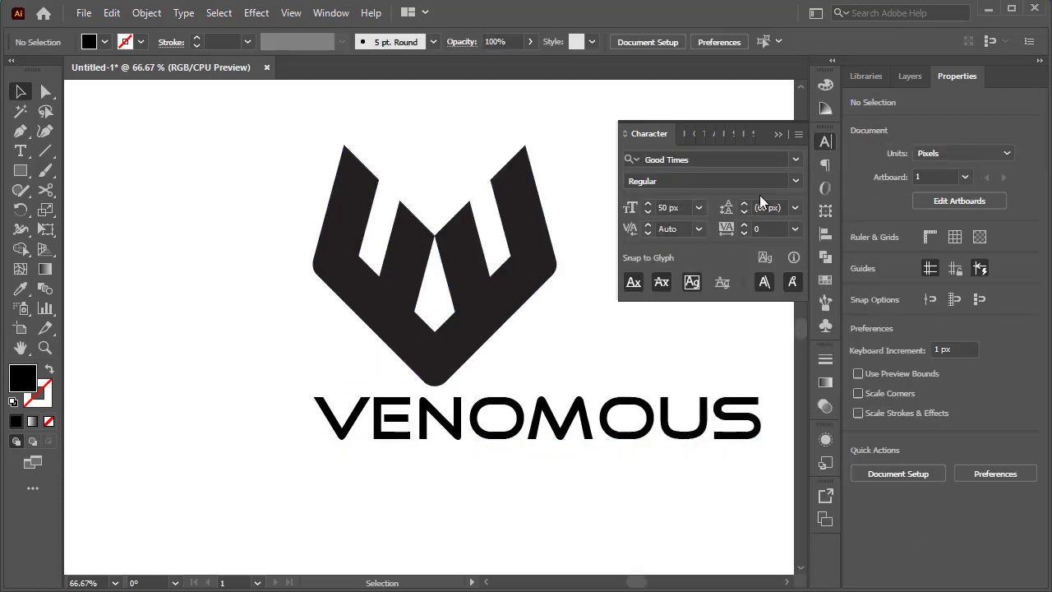
pyautogui.click(776, 135)
# - Shift the VENOMOUS text left beneath the emblem and align both objects on their horizontal centres
pyautogui.moveTo(641, 423); pyautogui.dragTo(553, 423)
pyautogui.click(610, 329)
pyautogui.moveTo(631, 145); pyautogui.dragTo(266, 512)
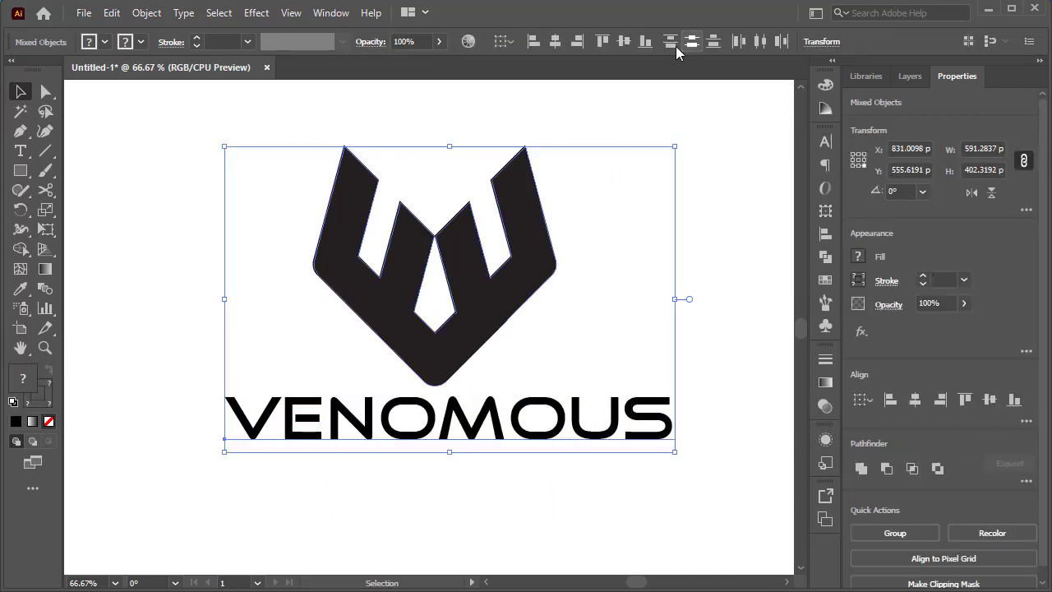
pyautogui.click(562, 44)
pyautogui.click(728, 186)
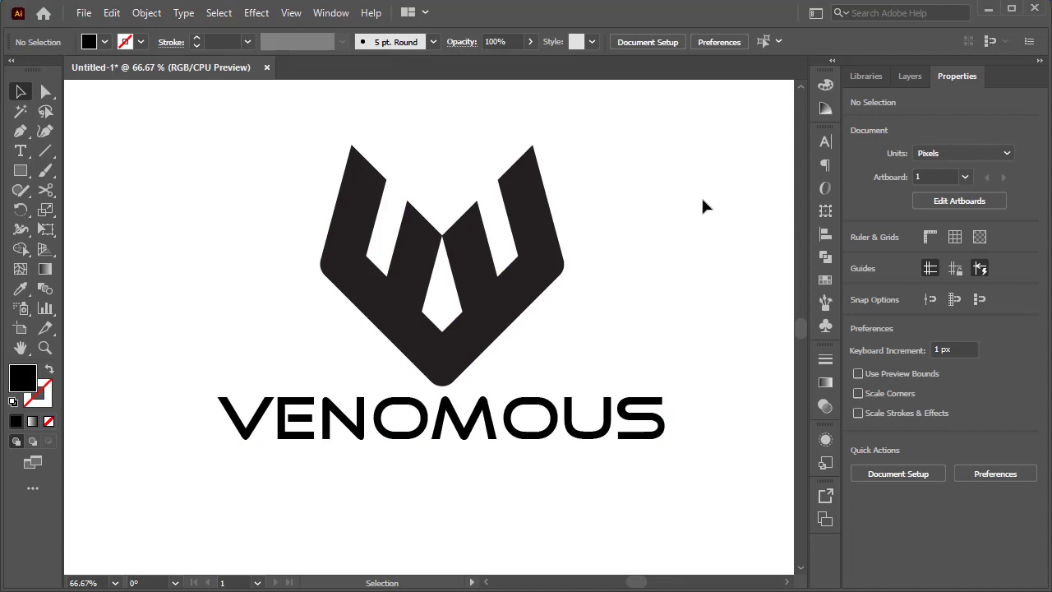
# - Remove the outline stroke from the W emblem, leaving only its dark fill
pyautogui.click(462, 352)
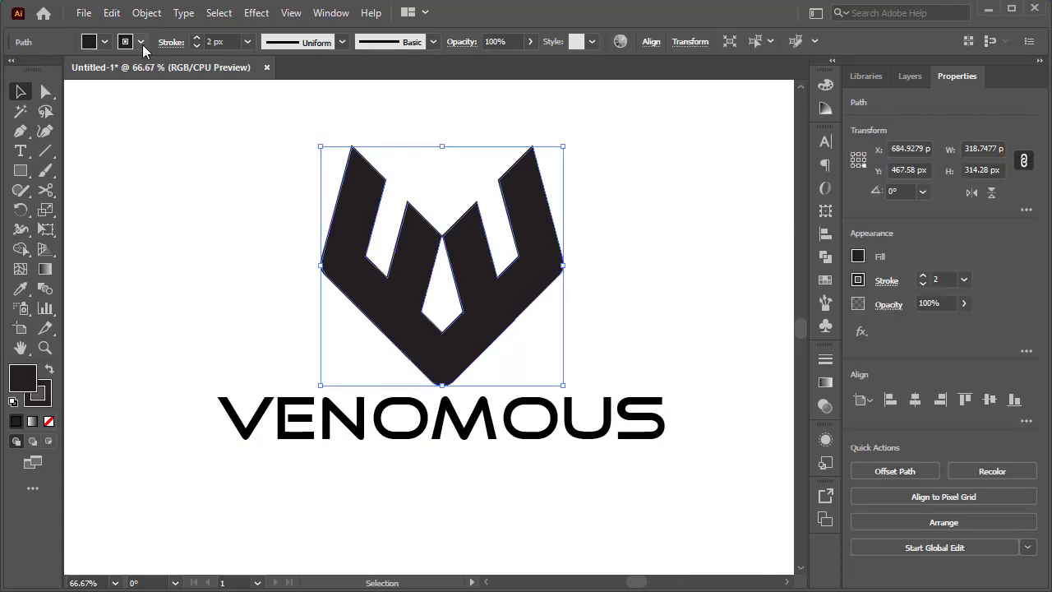
pyautogui.click(142, 42)
pyautogui.click(42, 102)
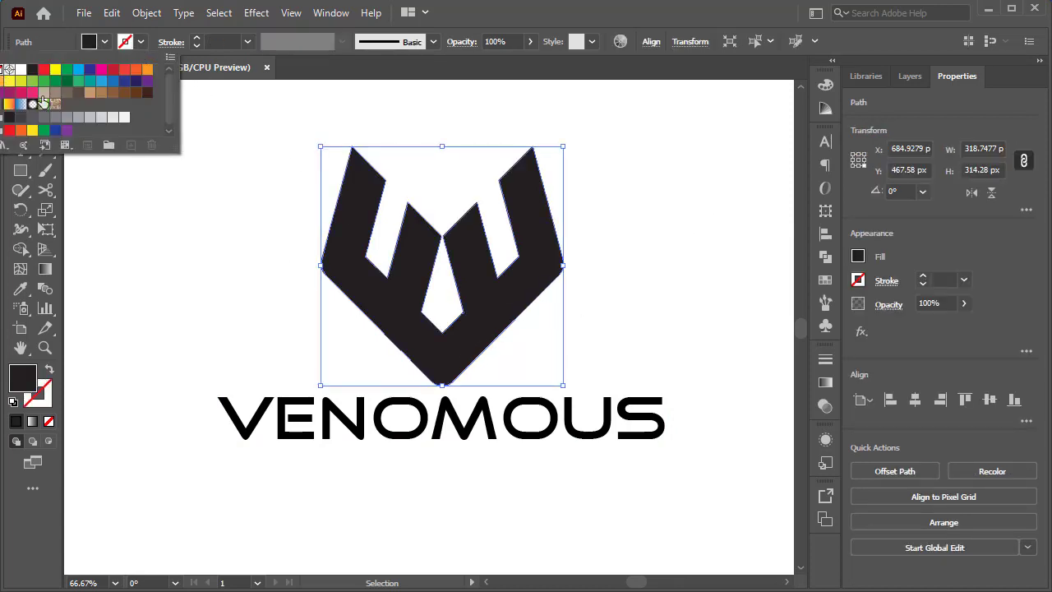
pyautogui.click(205, 170)
pyautogui.click(427, 370)
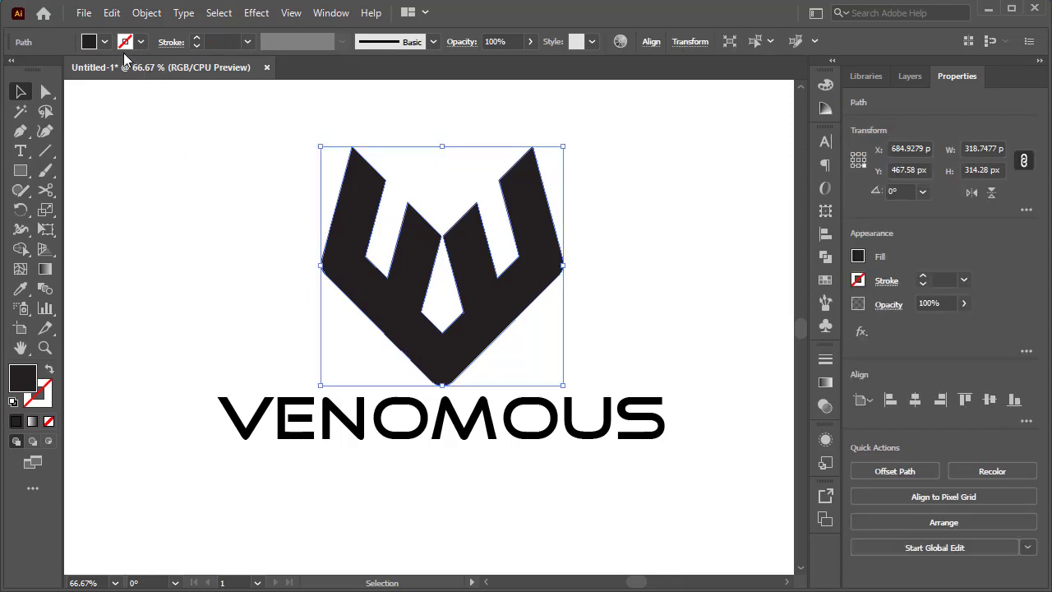
pyautogui.click(105, 41)
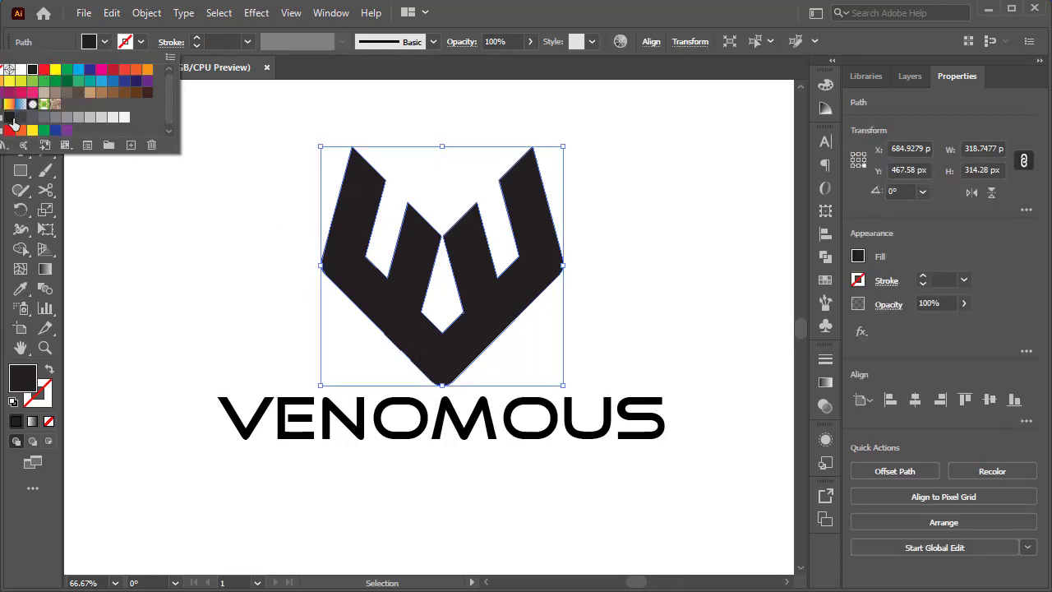
pyautogui.click(198, 250)
pyautogui.click(666, 282)
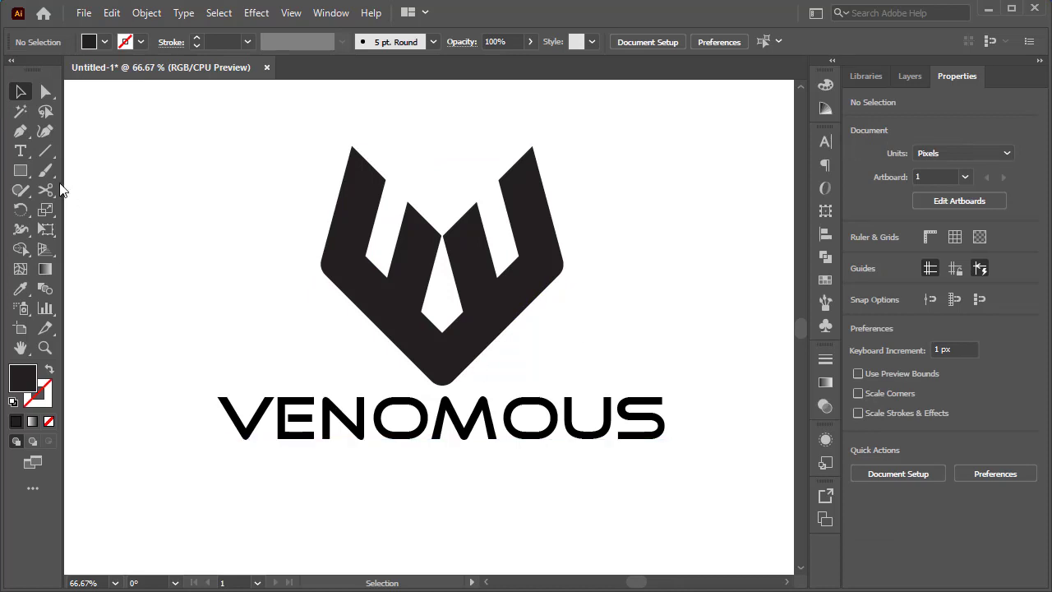
# - Draw a horizontal line about 579 px long beneath the VENOMOUS text, spanning nearly its full width
pyautogui.click(46, 150)
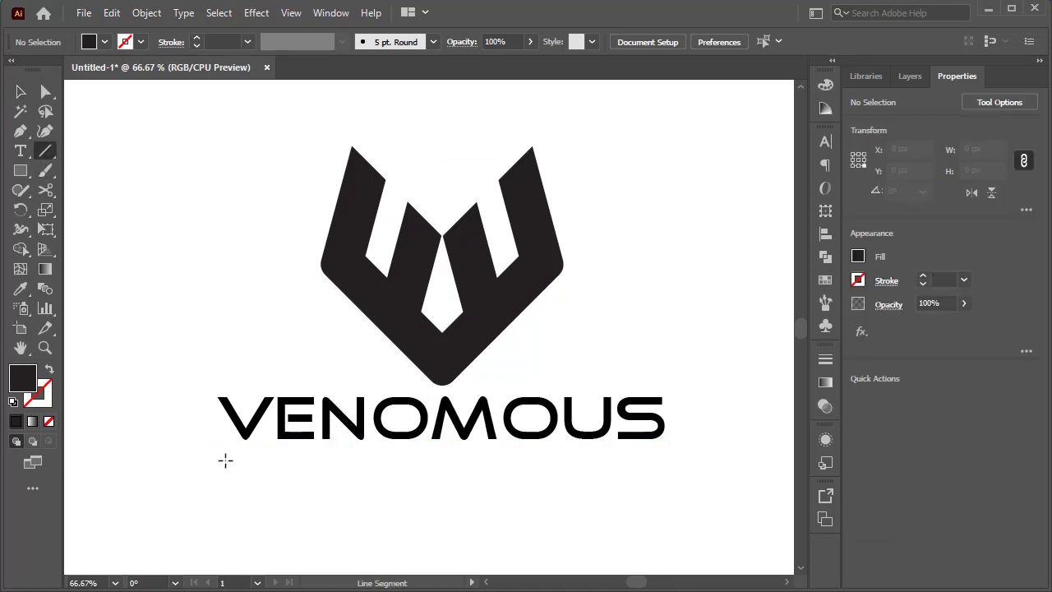
pyautogui.moveTo(222, 461); pyautogui.dragTo(666, 465)
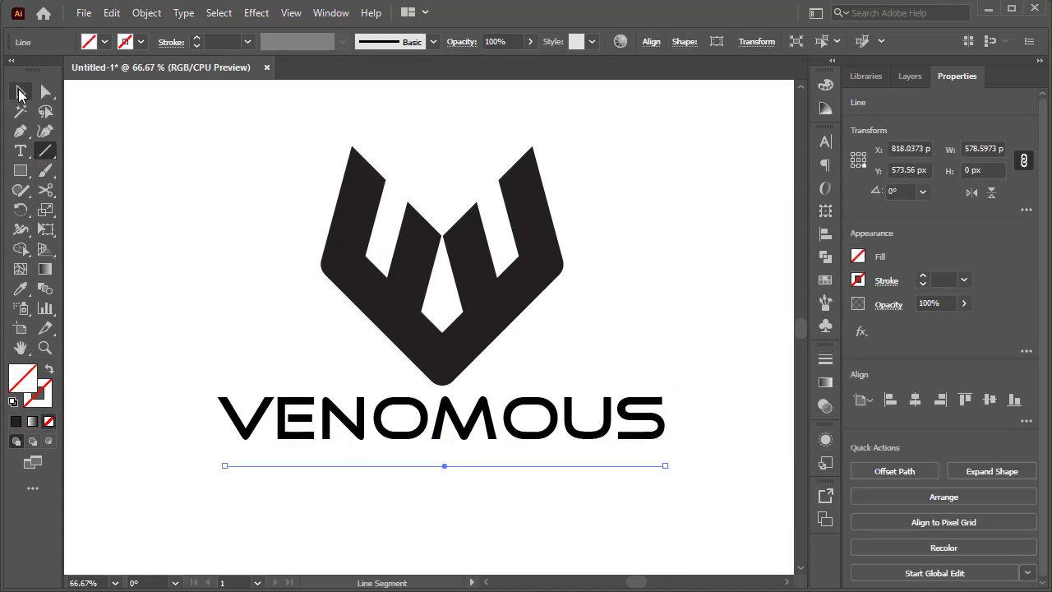
pyautogui.click(21, 91)
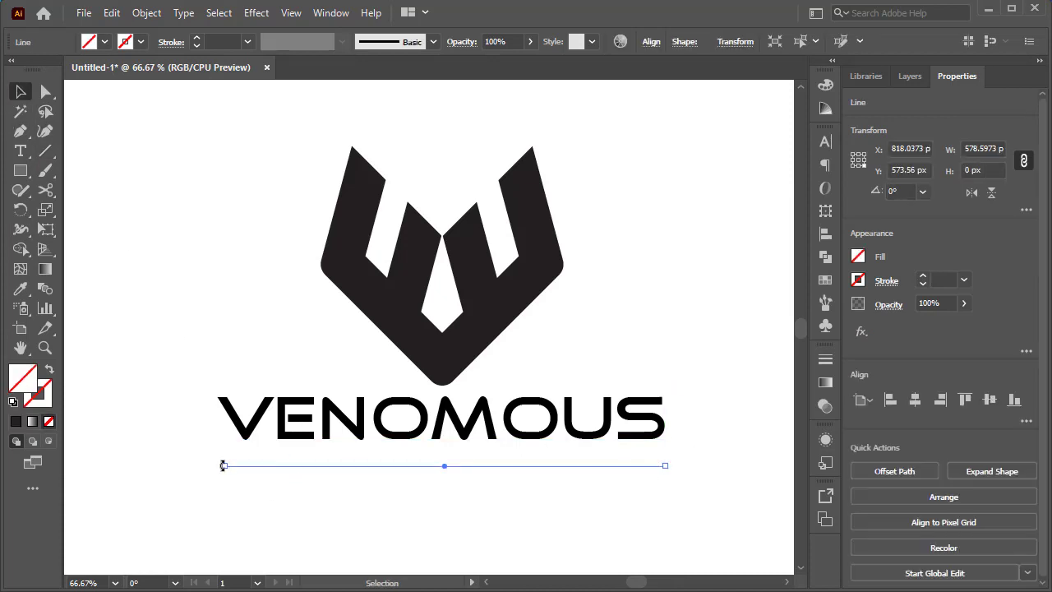
pyautogui.moveTo(222, 466); pyautogui.dragTo(224, 466)
pyautogui.click(338, 513)
pyautogui.click(442, 466)
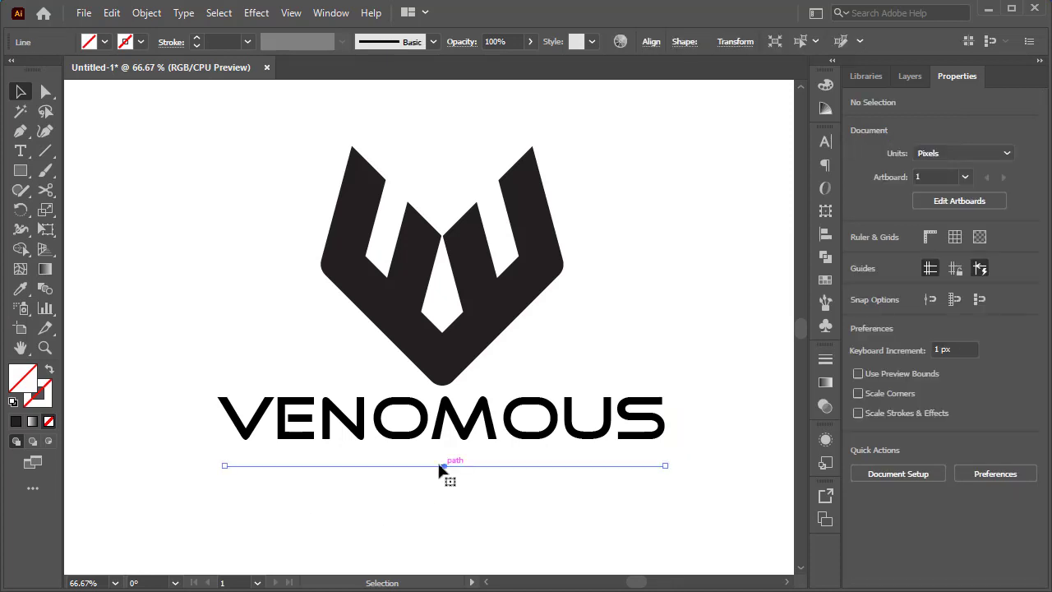
# - Apply a black 2 px stroke to the horizontal line under the wordmark
pyautogui.click(141, 42)
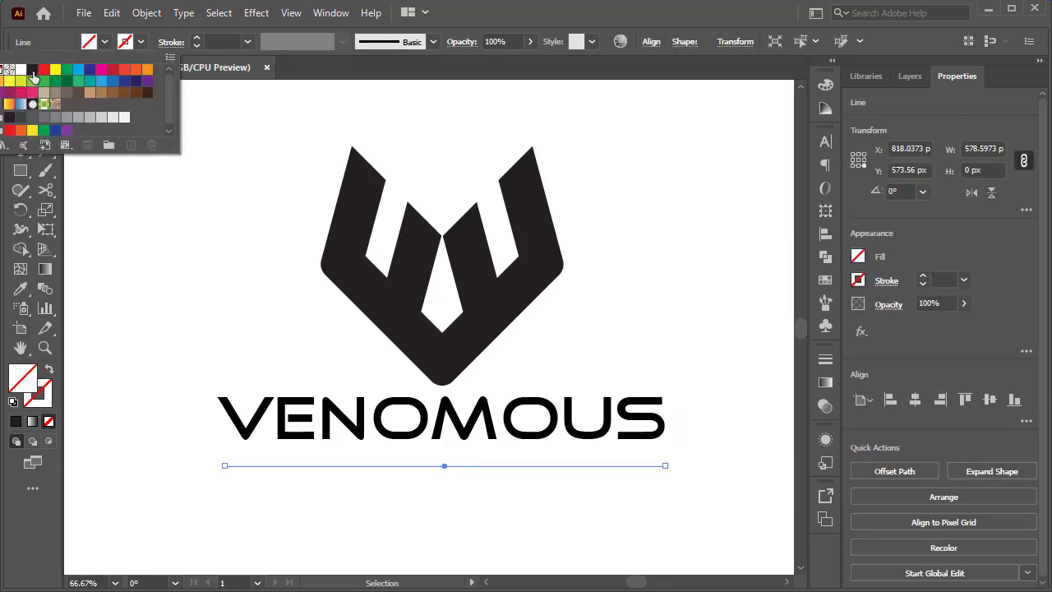
pyautogui.click(33, 72)
pyautogui.click(191, 38)
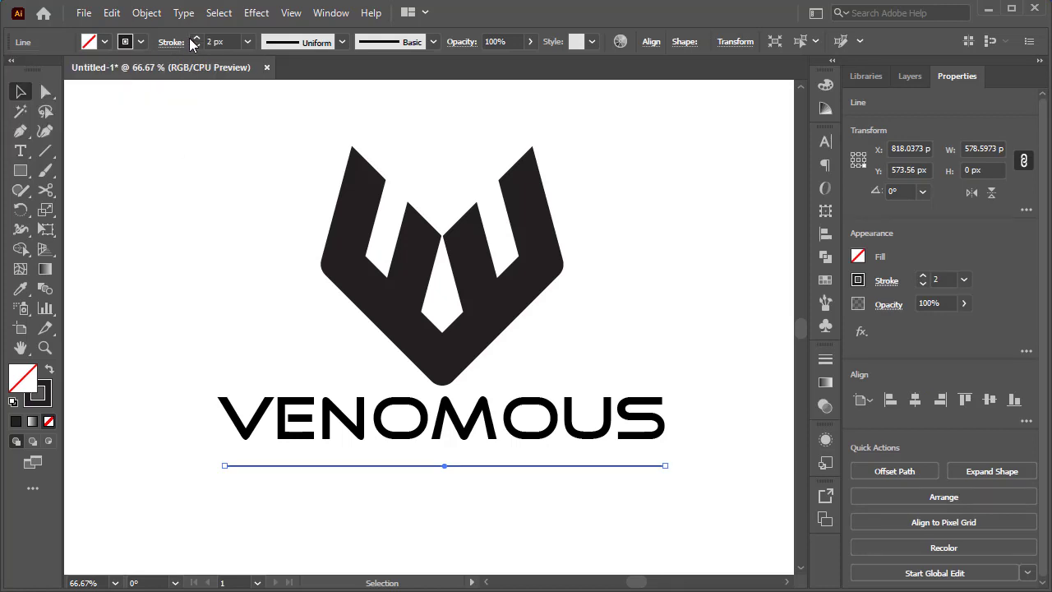
pyautogui.click(198, 222)
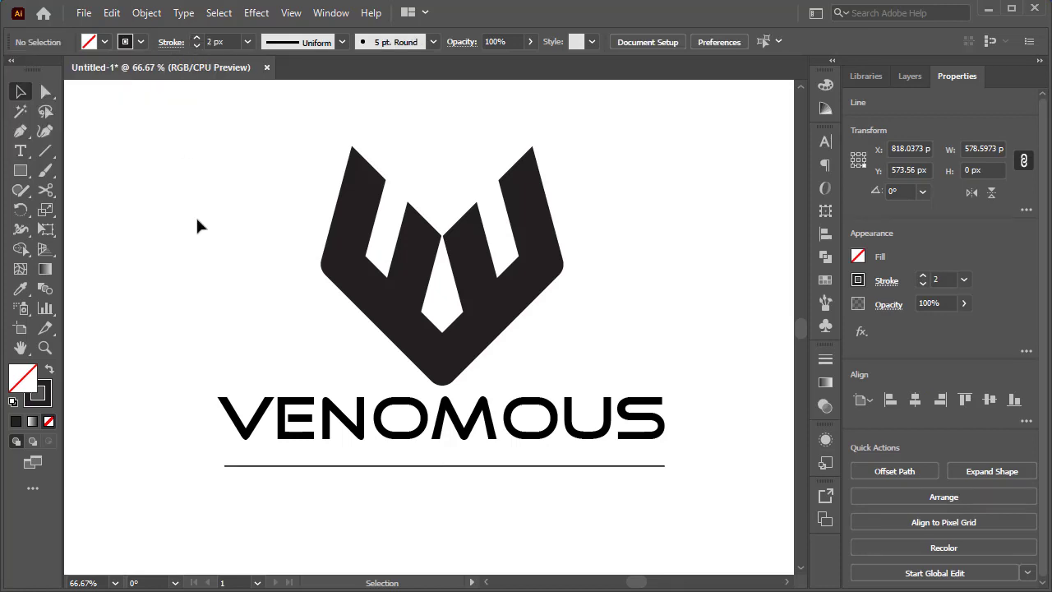
# - Move the line slightly up towards the VENOMOUS text and set its stroke weight to 4 px
pyautogui.scroll(1, 456, 477)
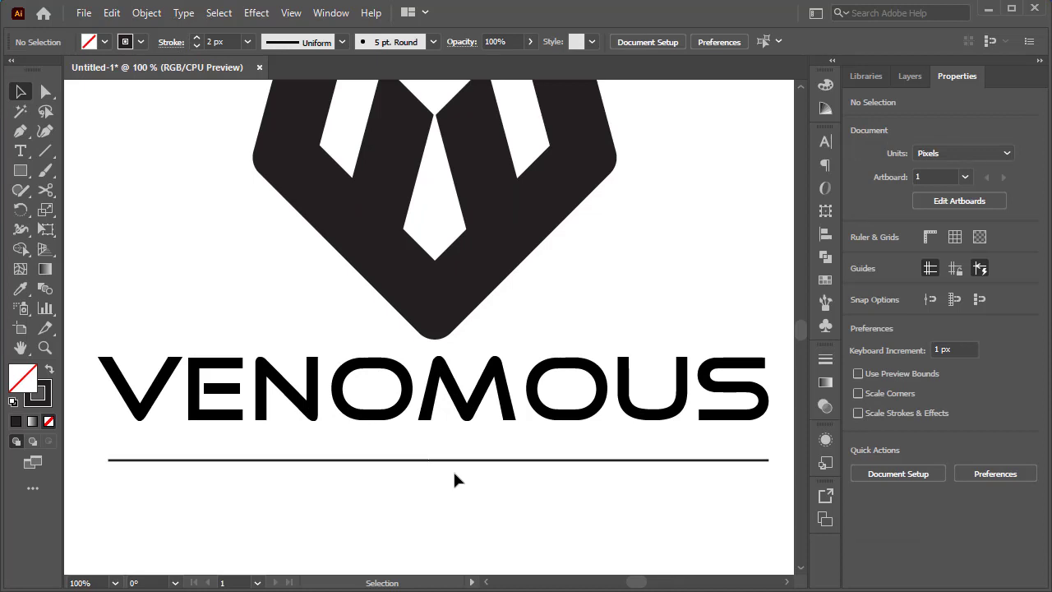
pyautogui.moveTo(445, 461)
pyautogui.mouseDown()
pyautogui.moveTo(441, 450)
pyautogui.moveTo(450, 453)
pyautogui.mouseUp()
pyautogui.click(451, 501)
pyautogui.click(197, 39)
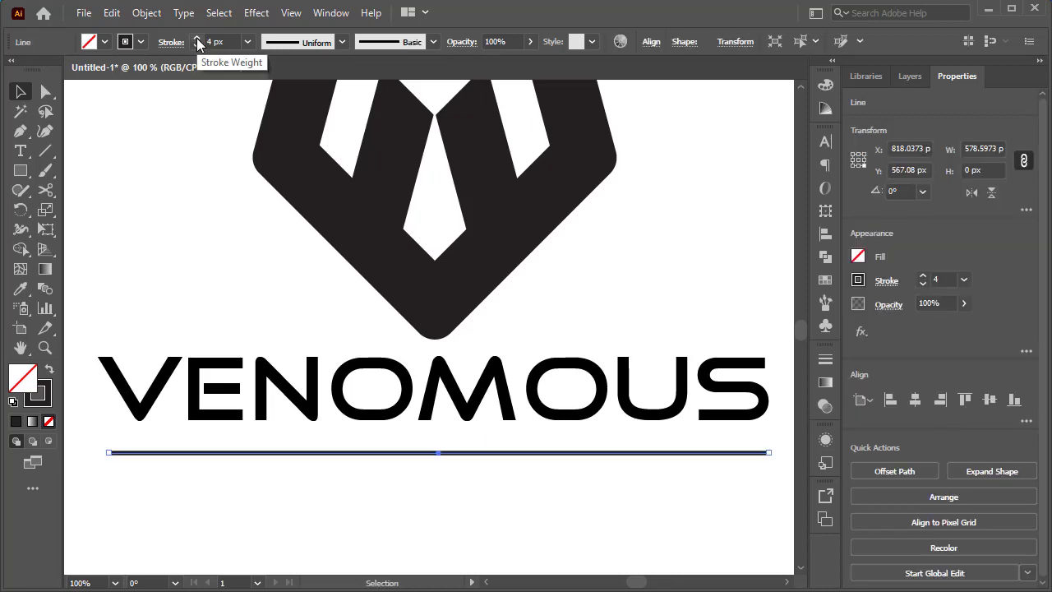
pyautogui.click(255, 292)
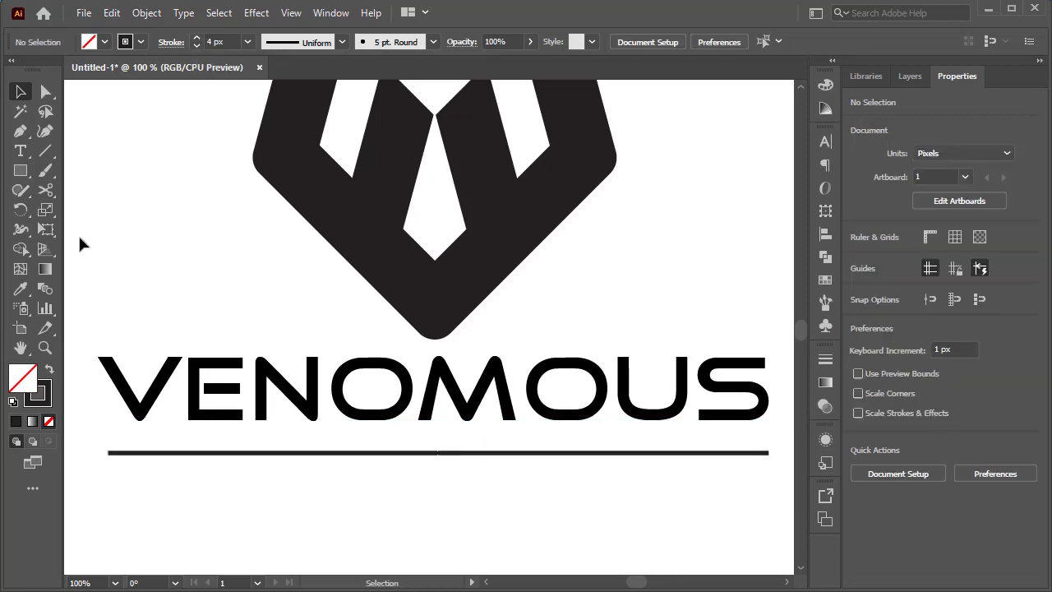
# - Cut the line with the Scissors tool in line with the emblem's left and right edges and delete the middle segment
pyautogui.click(137, 457)
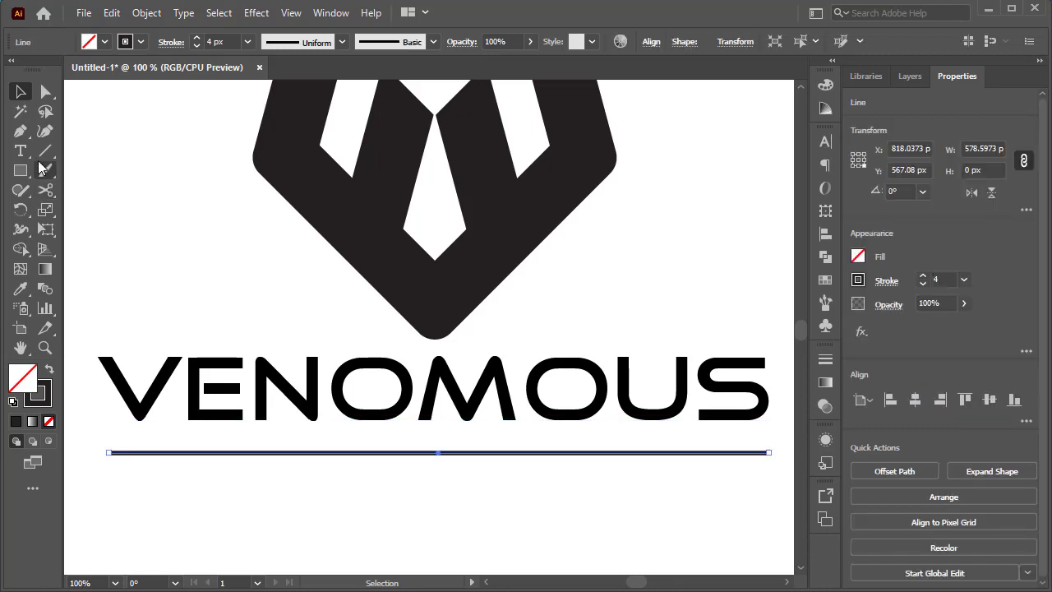
pyautogui.moveTo(47, 194); pyautogui.dragTo(103, 212)
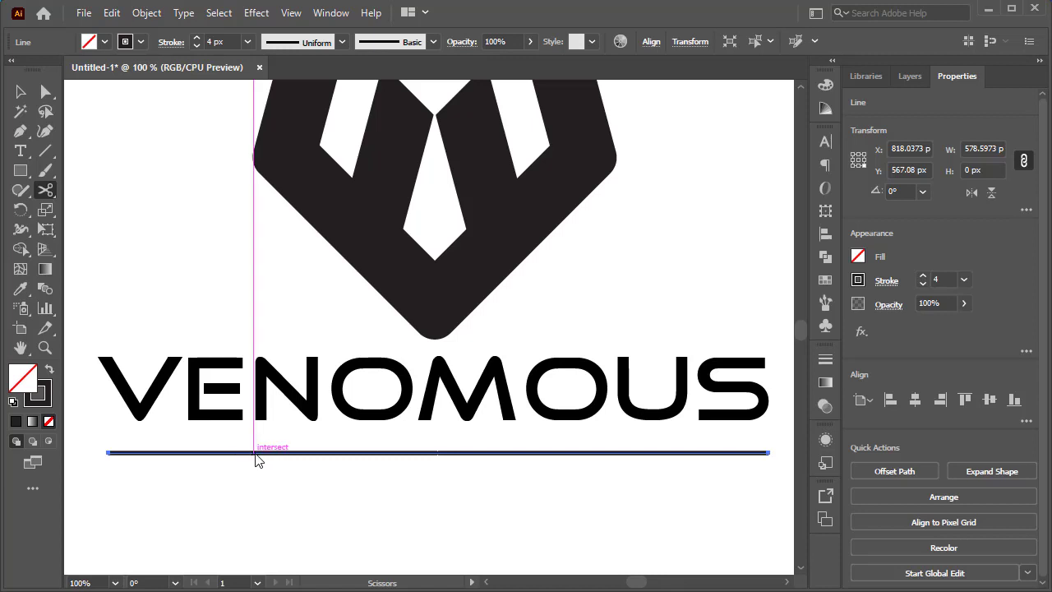
pyautogui.click(254, 453)
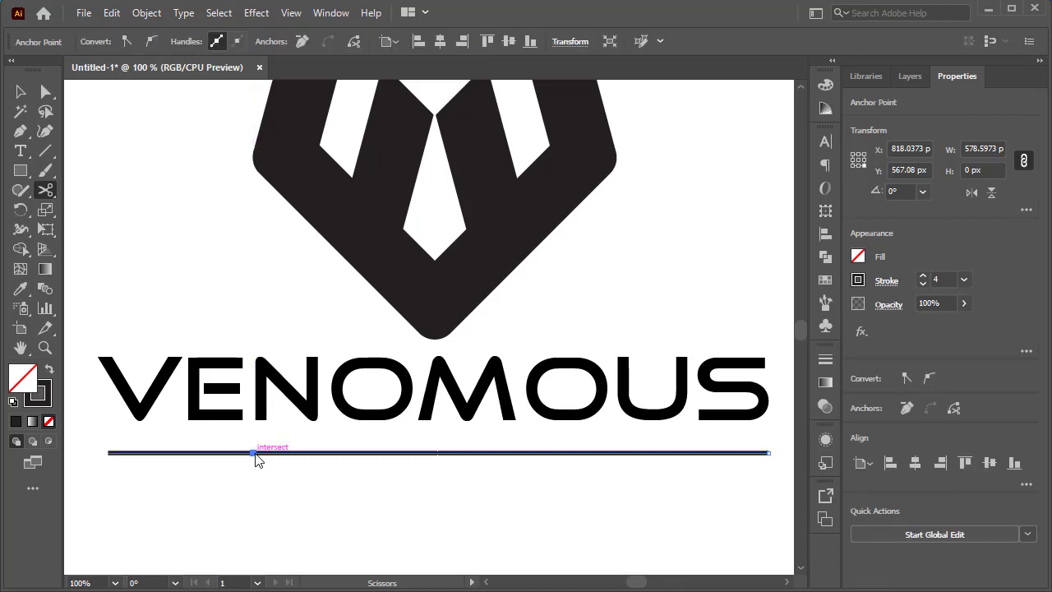
pyautogui.click(616, 453)
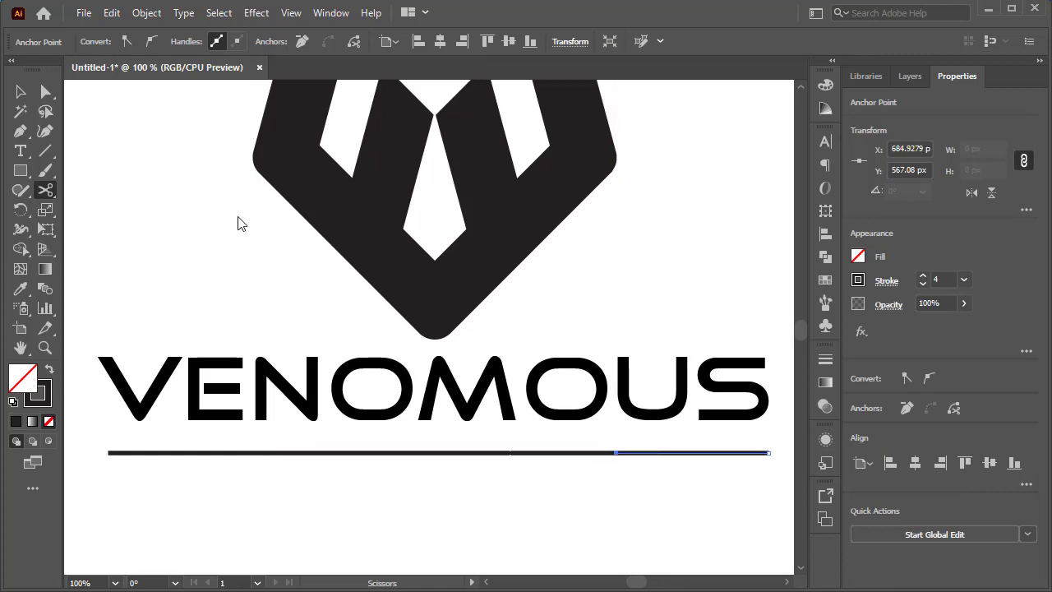
pyautogui.click(21, 92)
pyautogui.click(432, 453)
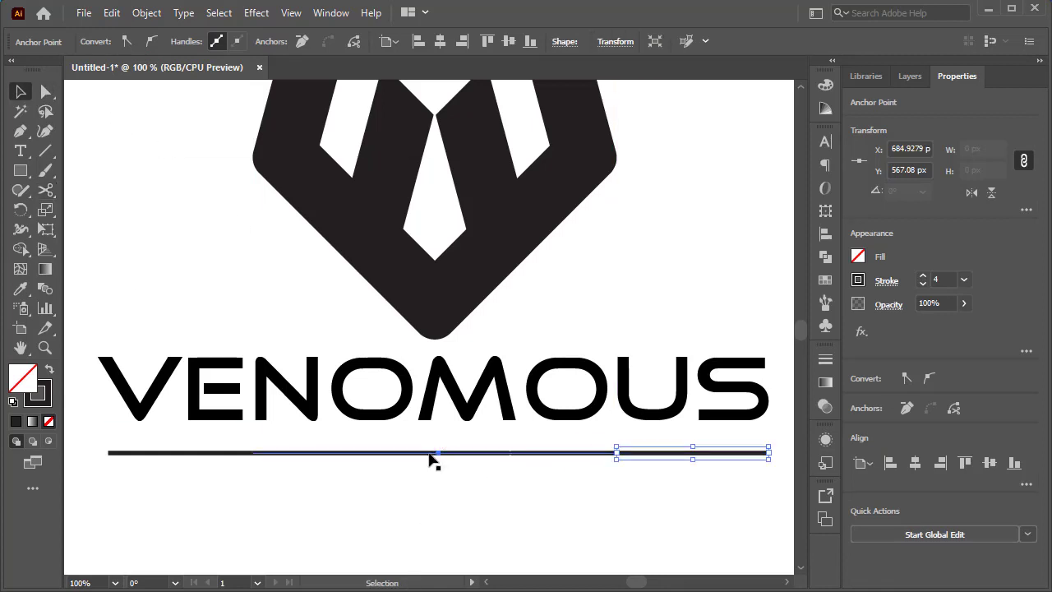
pyautogui.press('Delete')
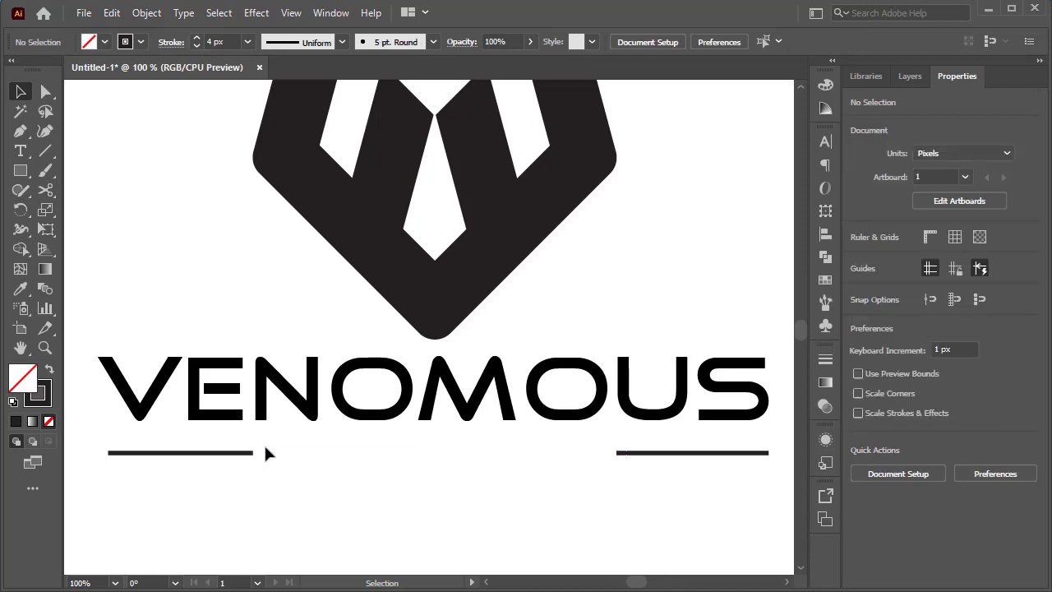
# - Add the text FITNESS and place it in the gap between the two line segments
pyautogui.click(21, 151)
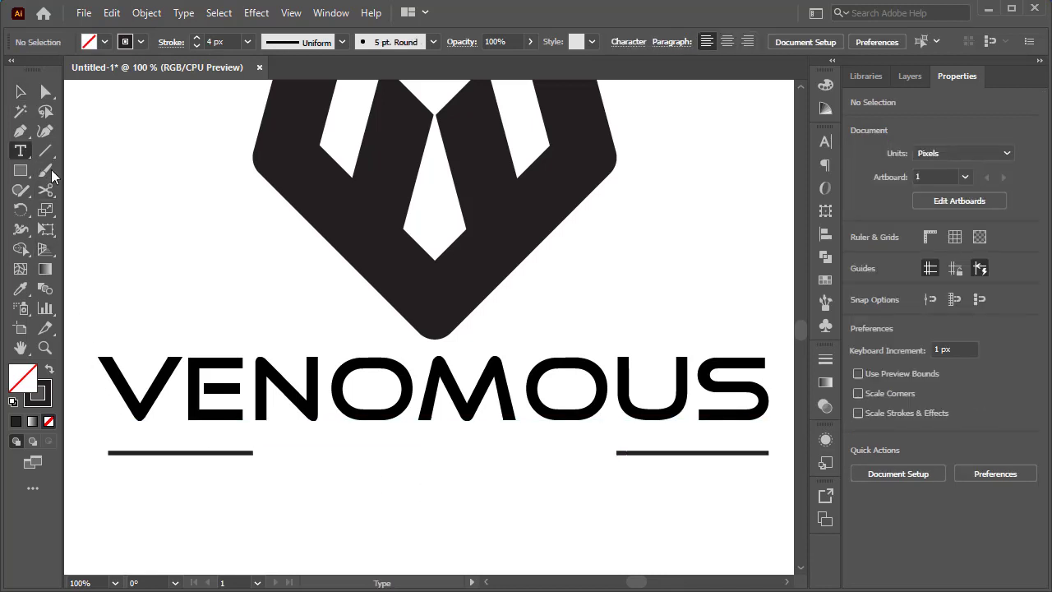
pyautogui.click(393, 457)
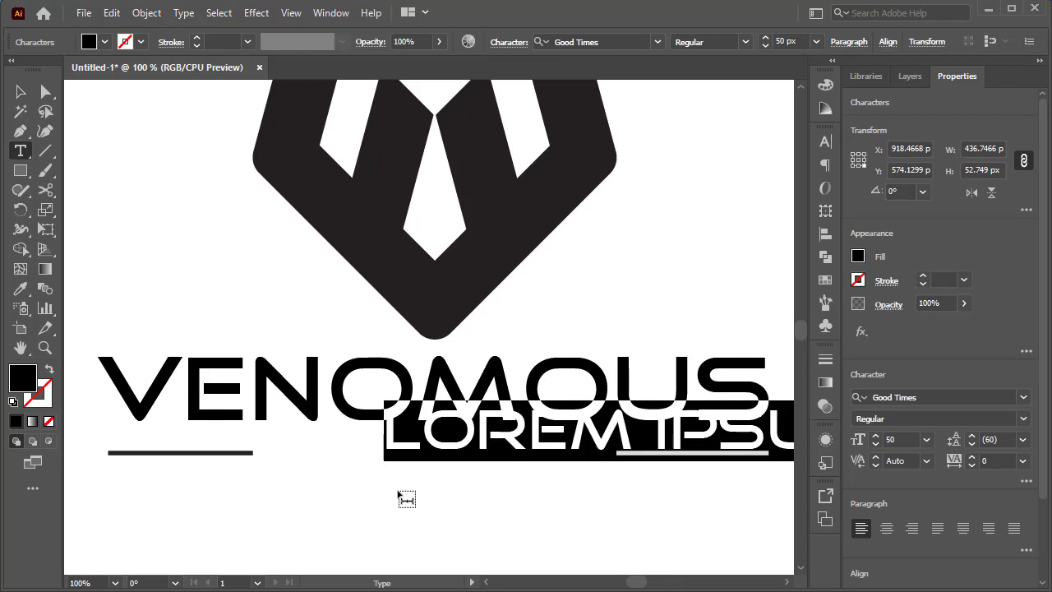
pyautogui.write('F1')
pyautogui.write('TNESS')
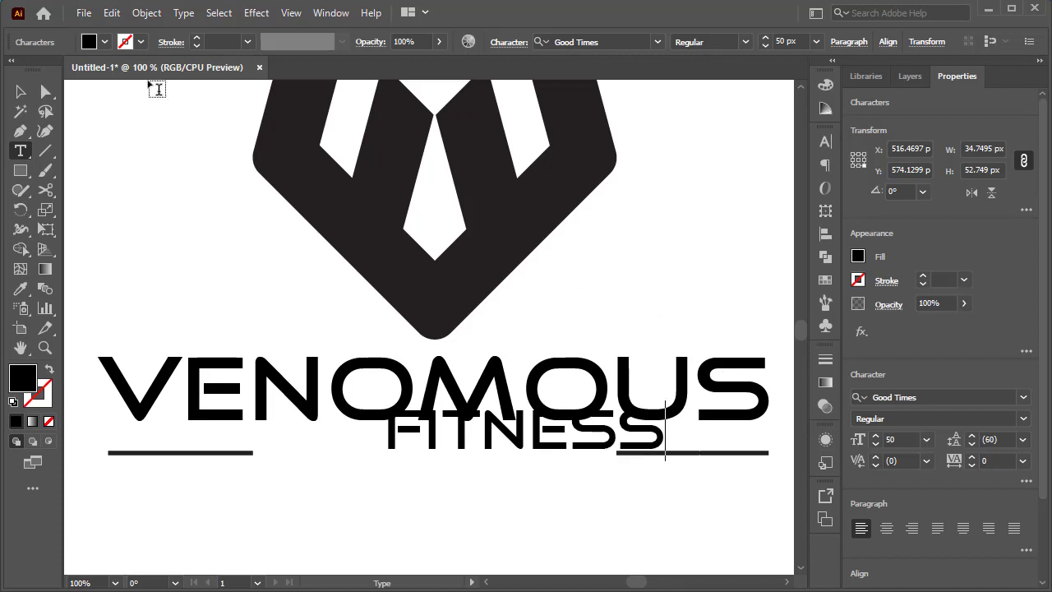
pyautogui.click(21, 91)
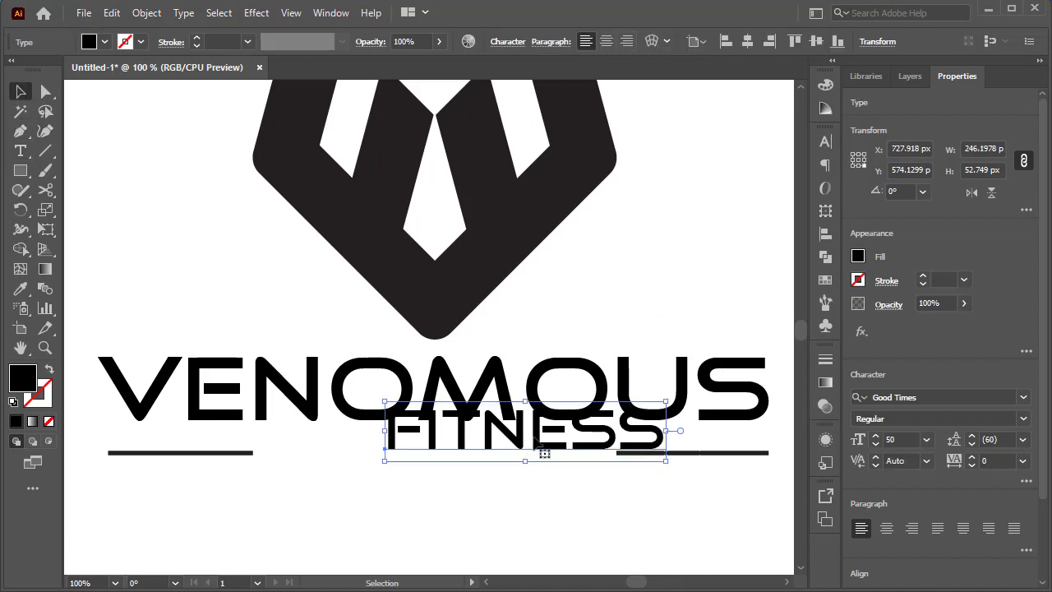
pyautogui.moveTo(543, 451); pyautogui.dragTo(462, 476)
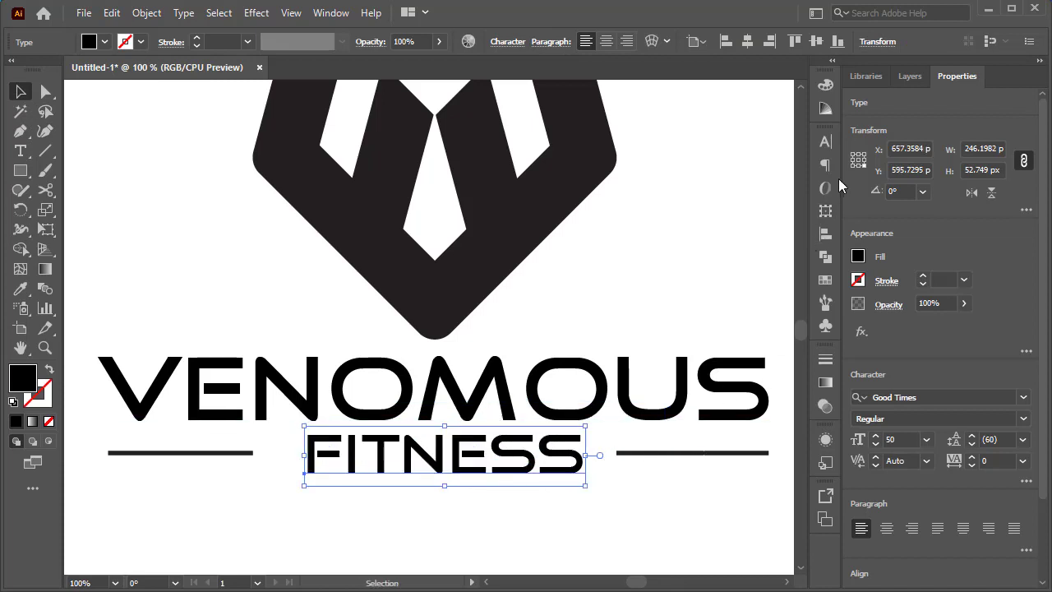
# - Set the FITNESS text's font size to 22 px and its tracking to 700
pyautogui.click(823, 144)
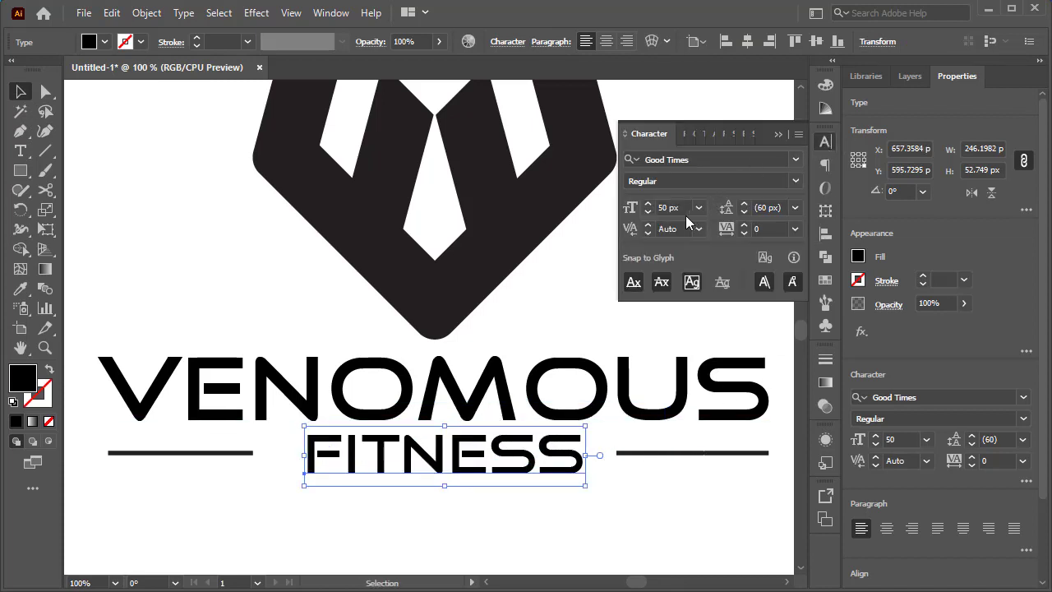
pyautogui.moveTo(651, 211); pyautogui.dragTo(650, 211)
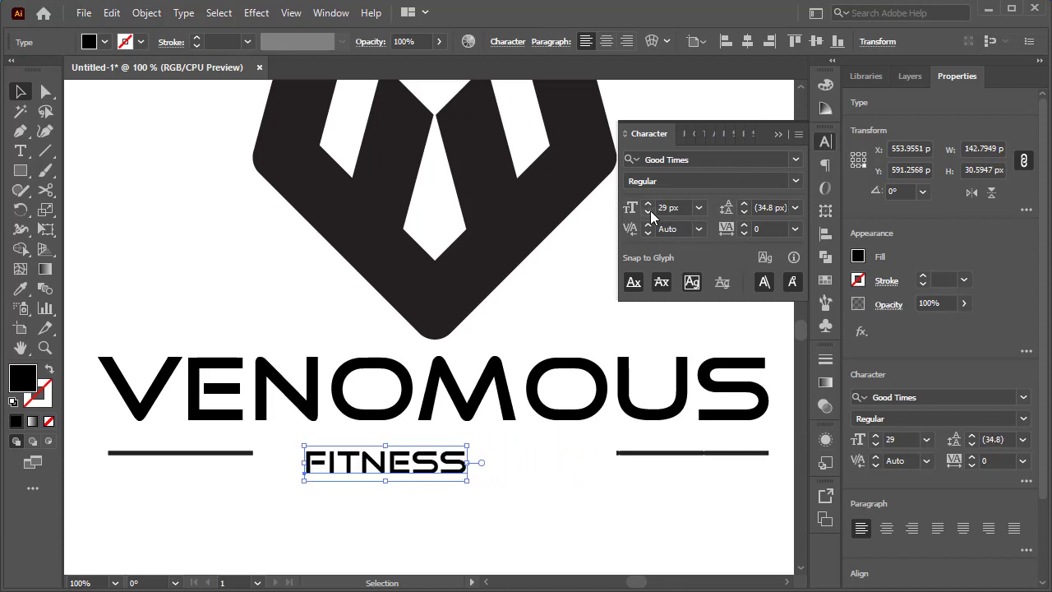
pyautogui.click(650, 211)
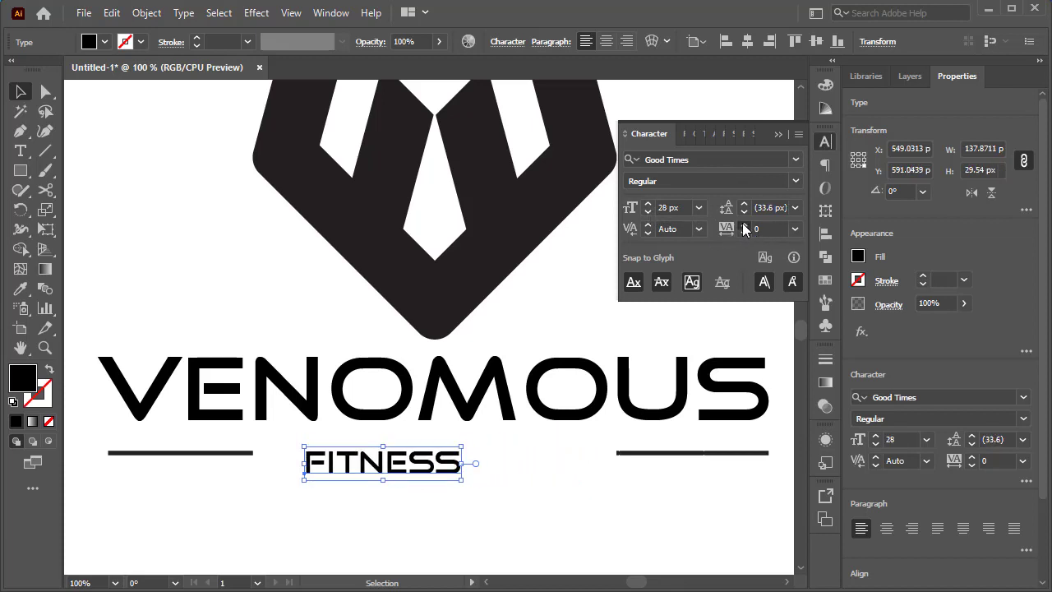
pyautogui.moveTo(744, 227); pyautogui.dragTo(744, 227)
pyautogui.click(762, 235)
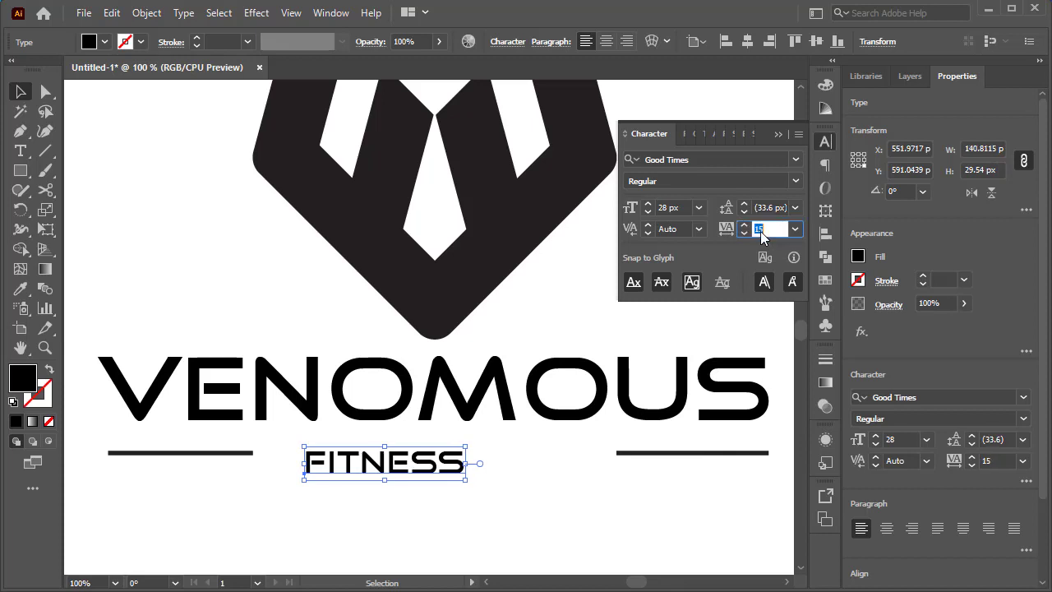
pyautogui.press('Return')
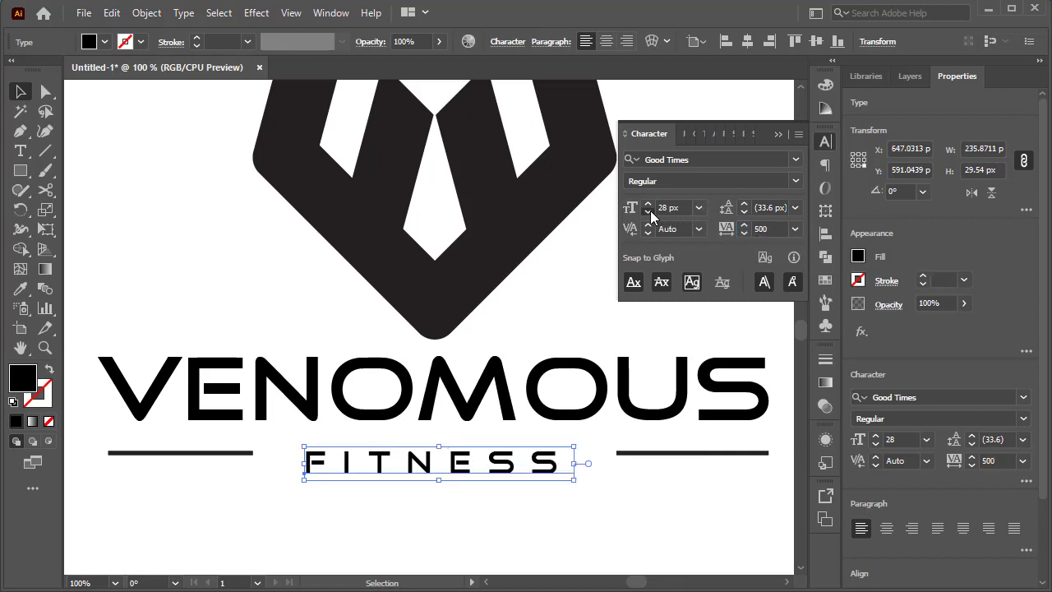
pyautogui.moveTo(650, 210); pyautogui.dragTo(651, 210)
pyautogui.click(764, 231)
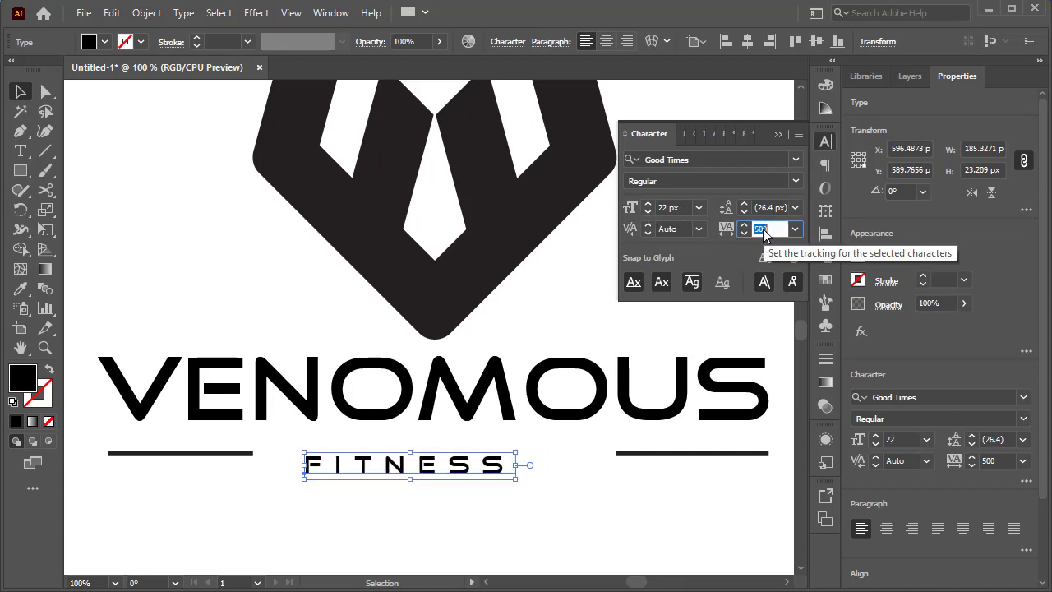
pyautogui.write('700')
pyautogui.press('Return')
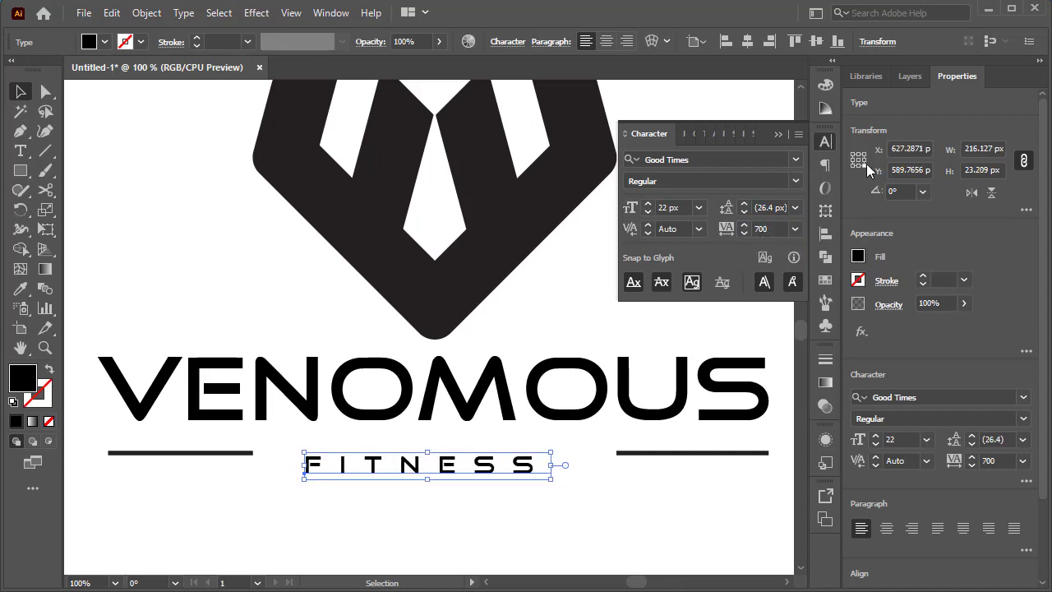
pyautogui.click(779, 135)
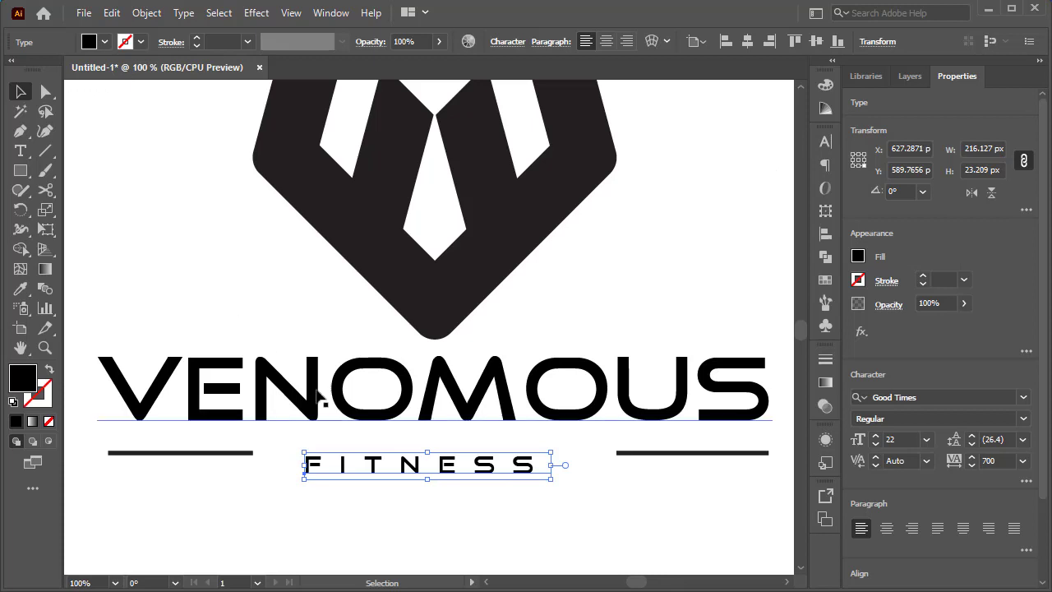
# - Move the FITNESS text slightly up and to the right, level with the two line segments
pyautogui.moveTo(405, 475); pyautogui.dragTo(464, 461)
pyautogui.click(477, 510)
pyautogui.click(504, 504)
pyautogui.click(488, 518)
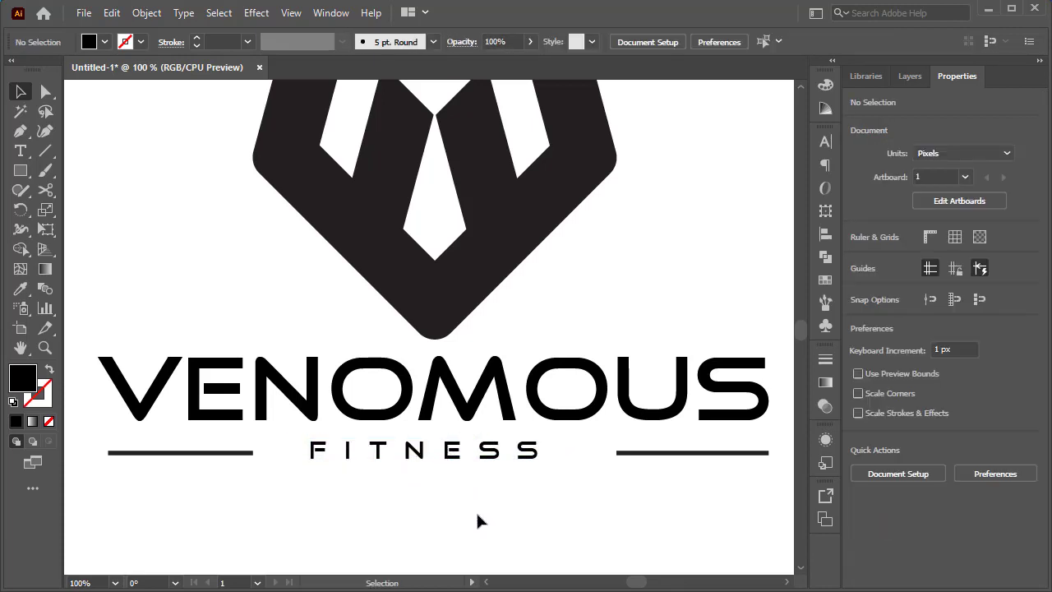
# - Add the text ESTD at the emblem's lower-left edge
pyautogui.keyDown('alt'); pyautogui.scroll(-1, 482, 524); pyautogui.keyUp('alt')
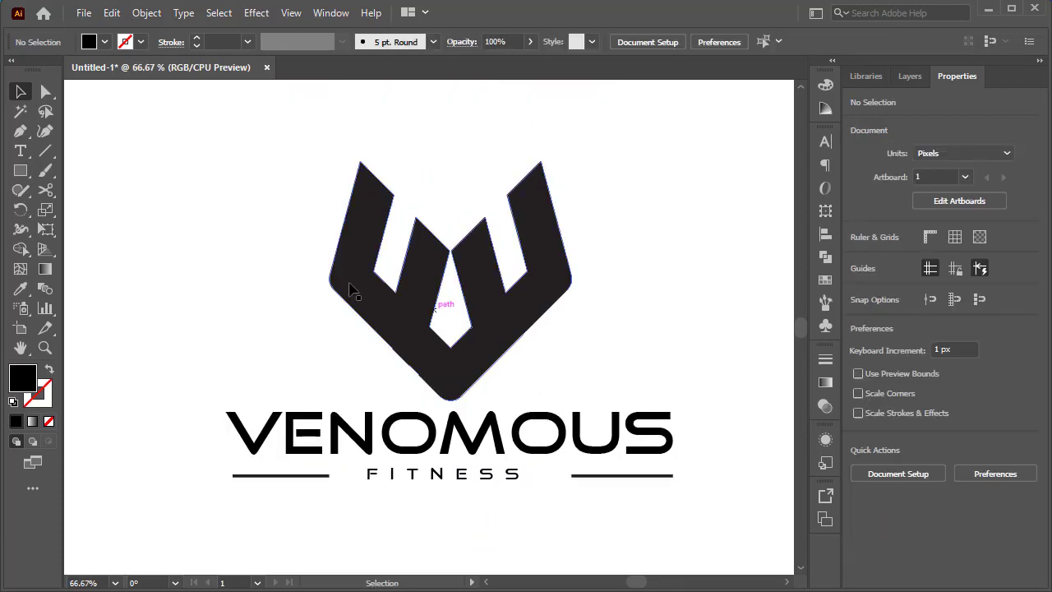
pyautogui.click(20, 152)
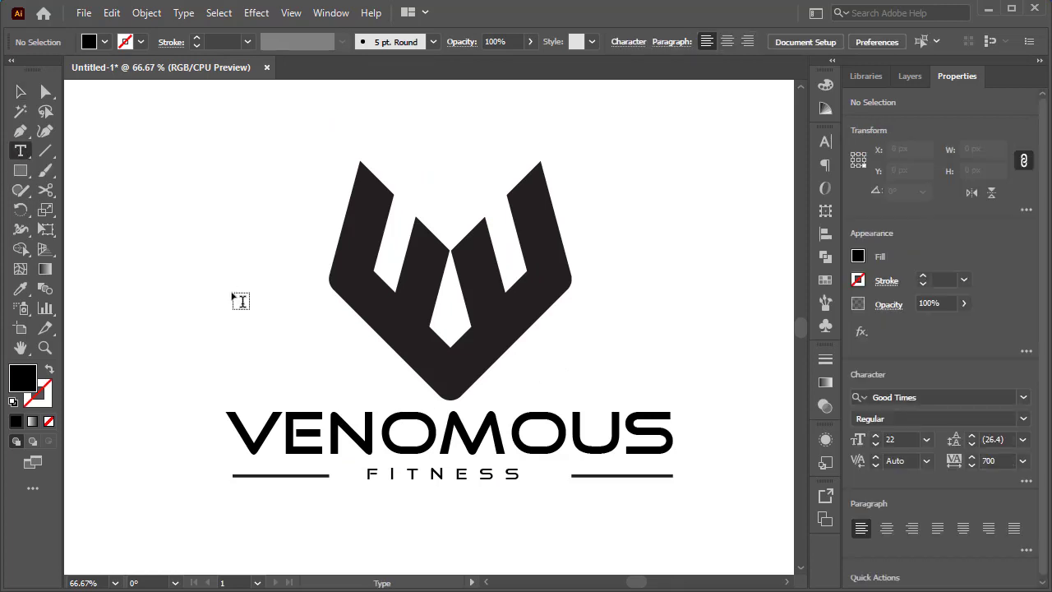
pyautogui.click(296, 343)
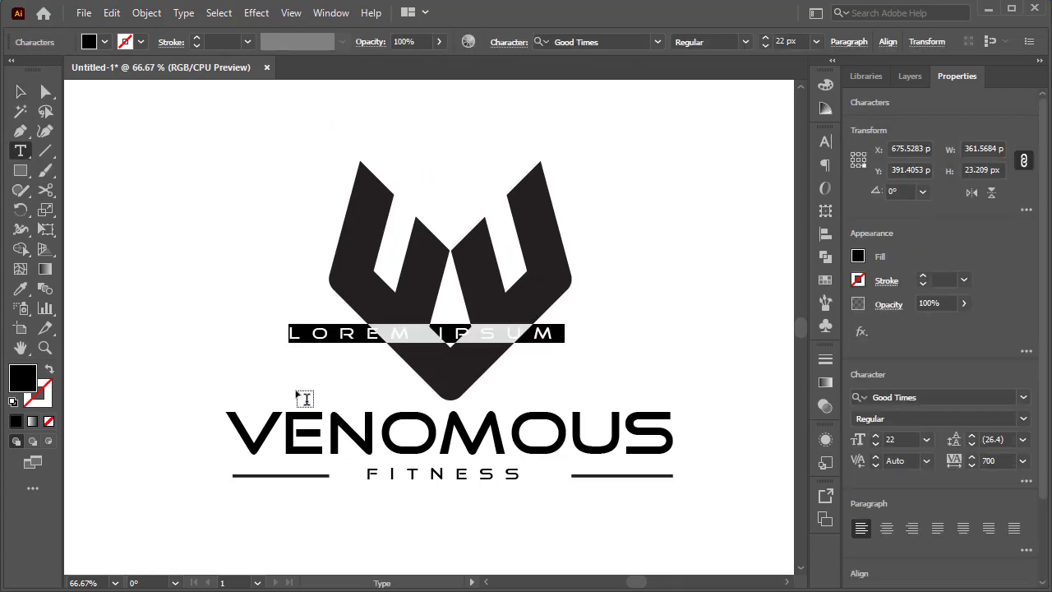
pyautogui.write('ESTD')
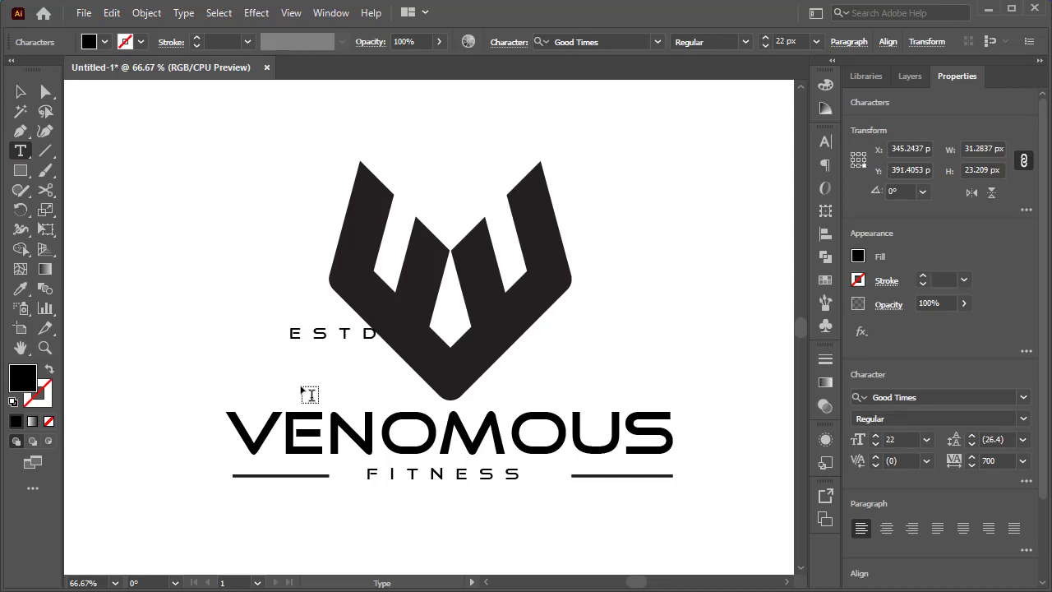
# - Set the tracking of the ESTD text to 300
pyautogui.hotkey('ctrl', 'a')
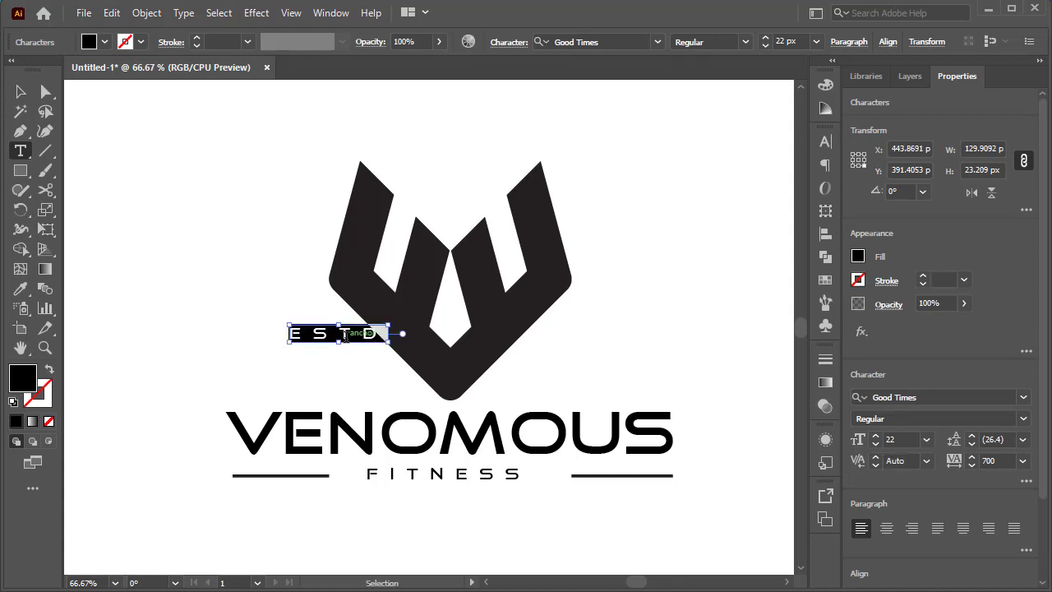
pyautogui.click(826, 142)
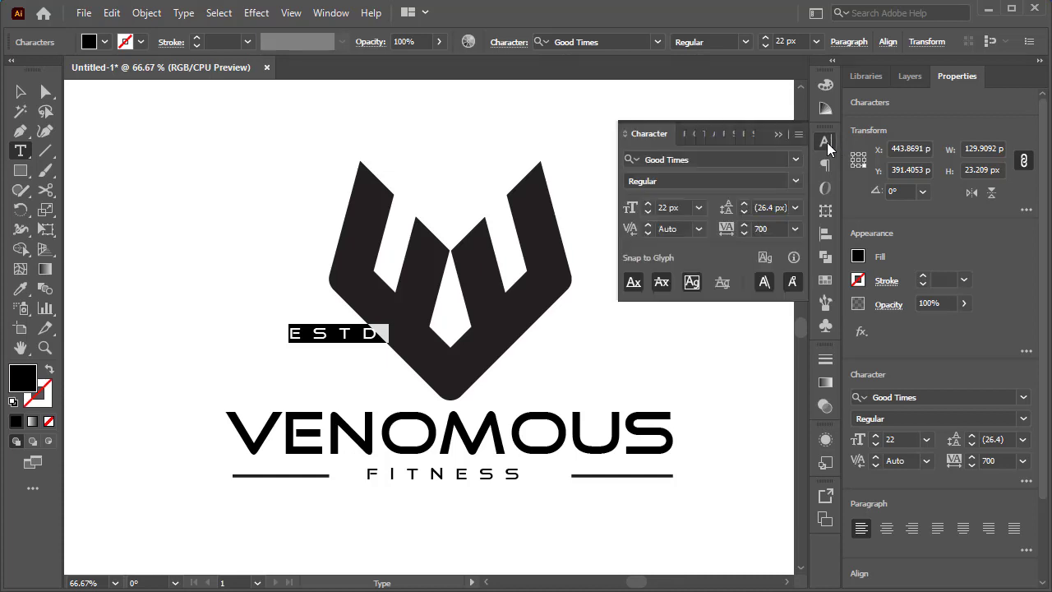
pyautogui.click(757, 228)
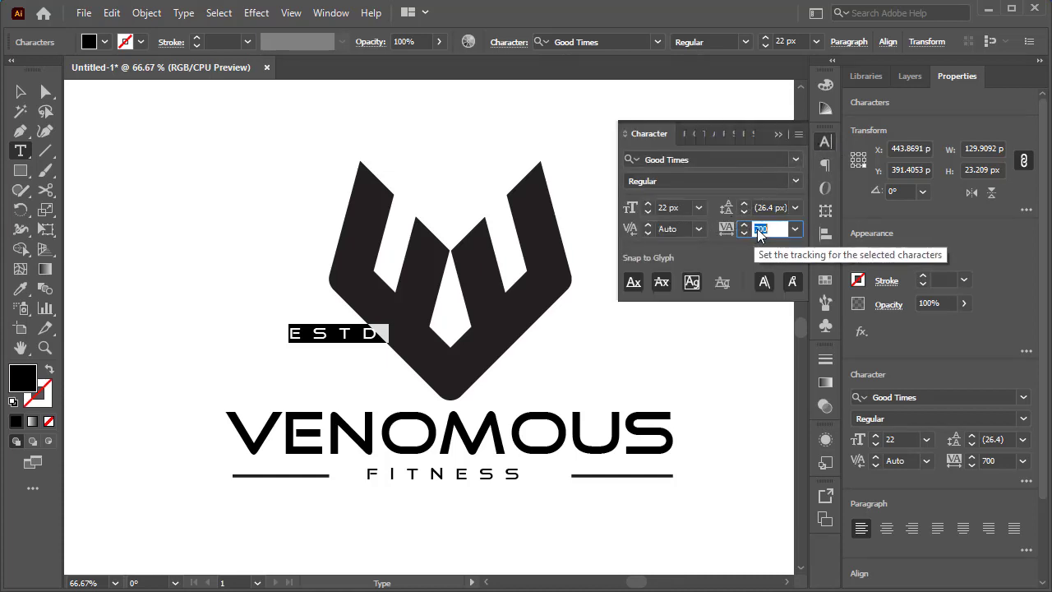
pyautogui.write('300')
pyautogui.press('Return')
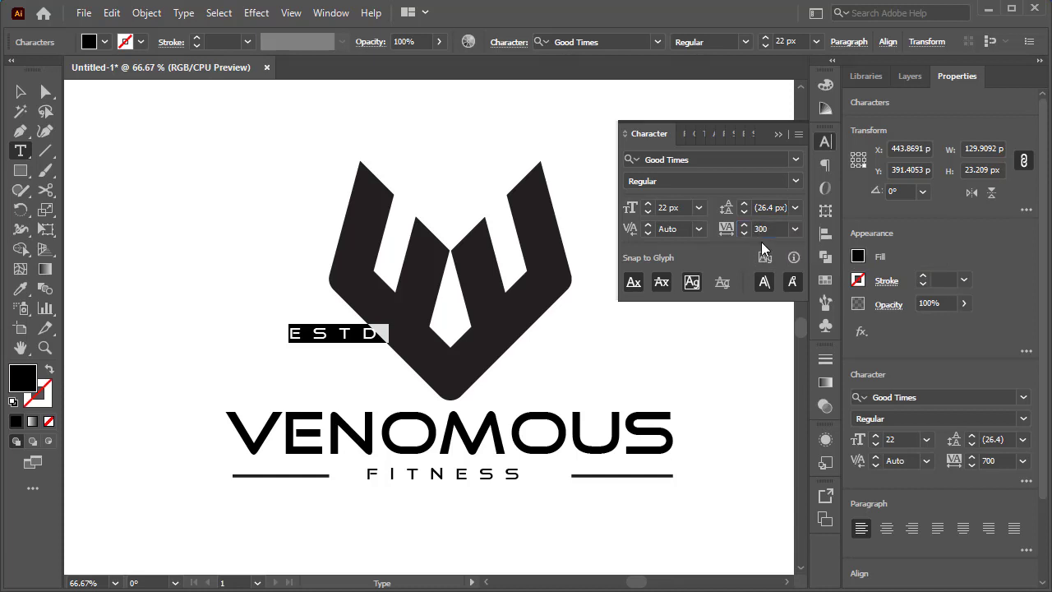
pyautogui.click(20, 92)
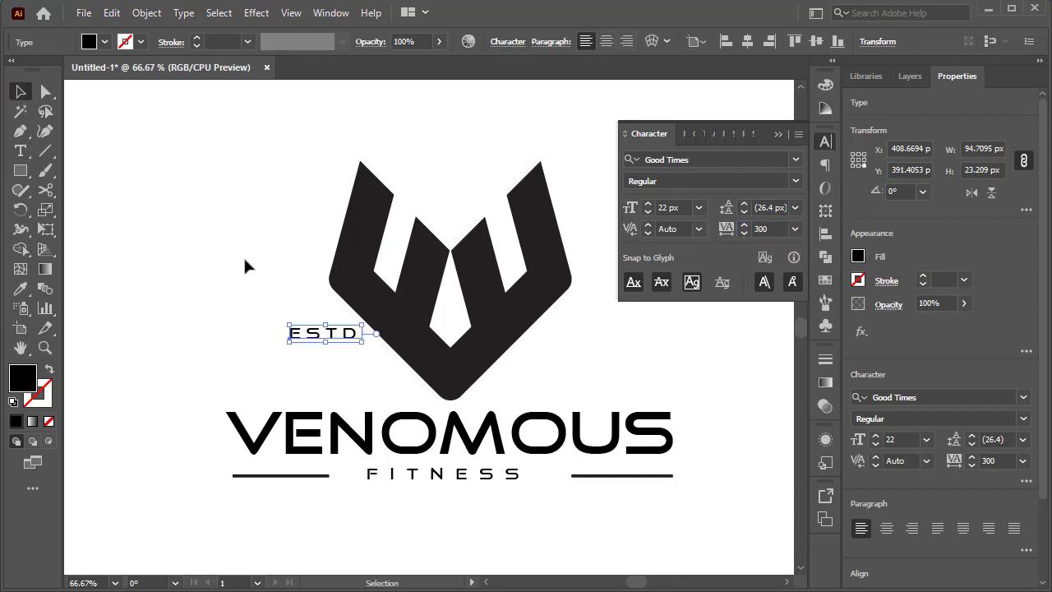
# - Move the ESTD text down and left, clear of the emblem and above the start of the VENOMOUS wordmark
pyautogui.click(366, 338)
pyautogui.moveTo(320, 362); pyautogui.dragTo(315, 357)
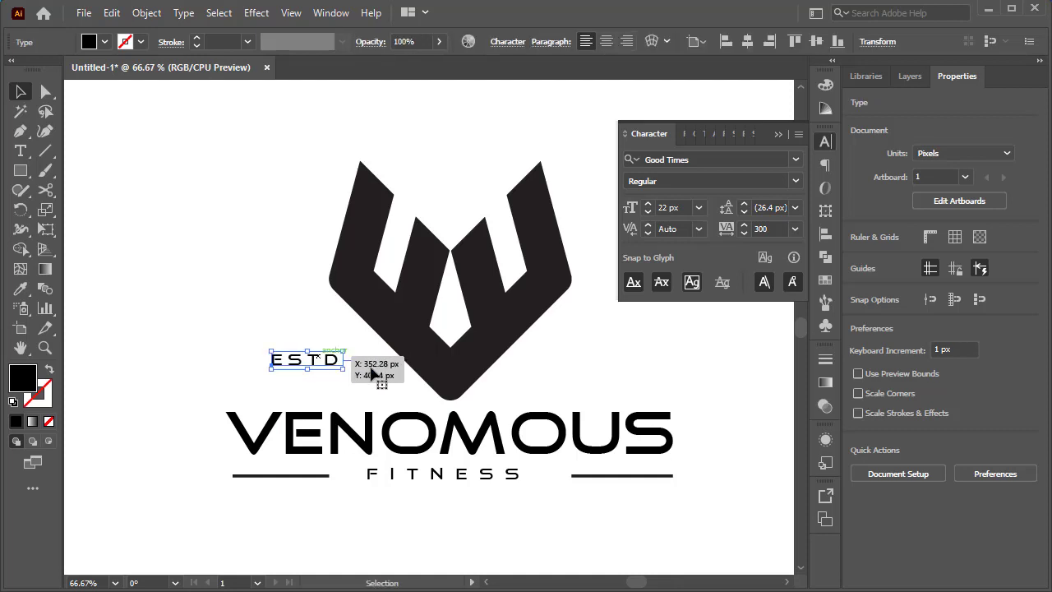
pyautogui.click(371, 369)
pyautogui.click(776, 134)
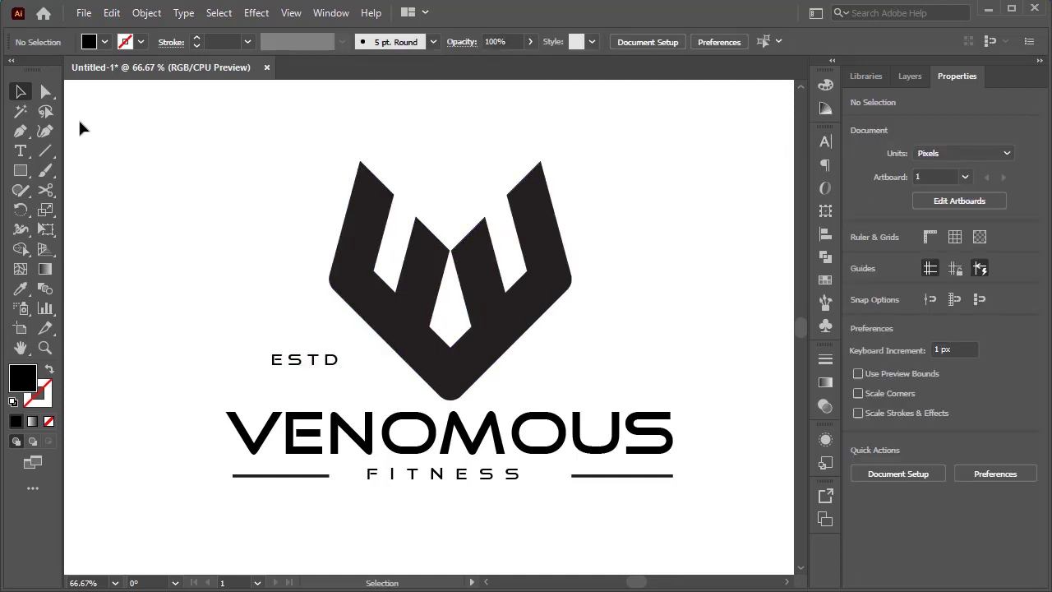
# - Add the text 2022 on the emblem's right side and place it level with ESTD above the wordmark
pyautogui.click(21, 151)
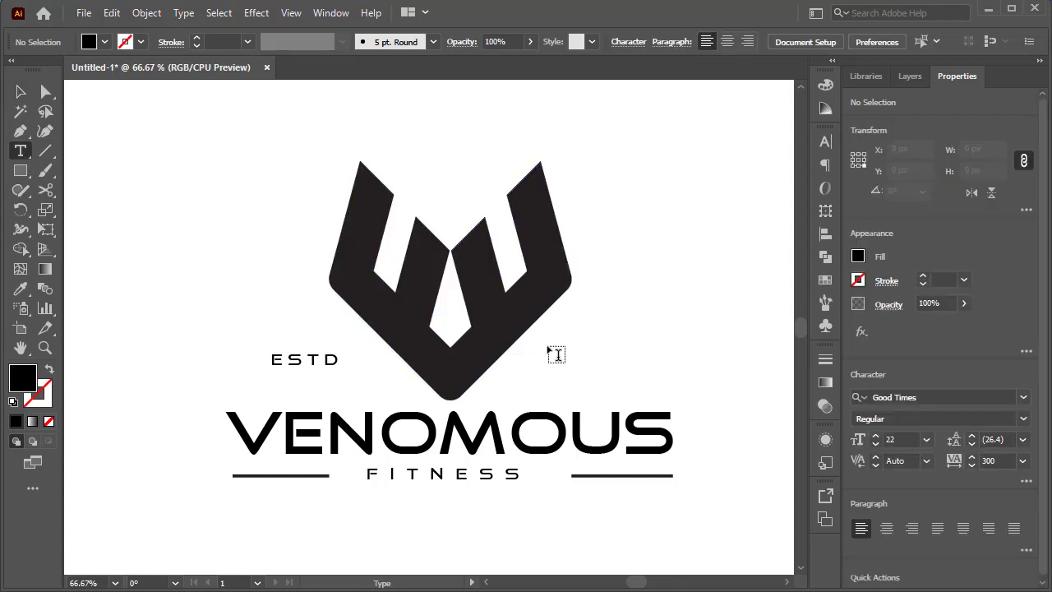
pyautogui.click(549, 349)
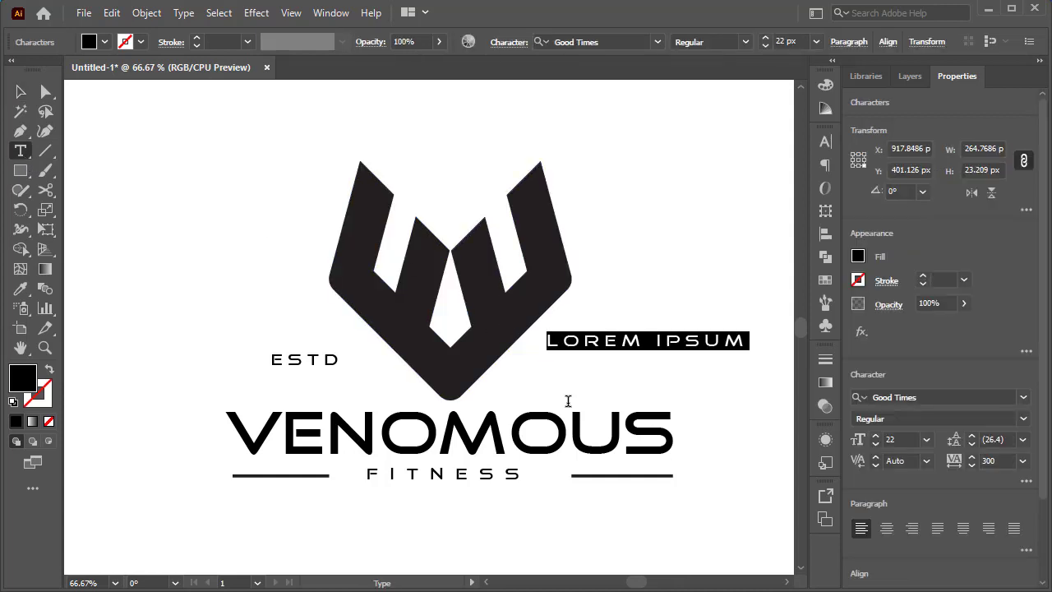
pyautogui.write('2022')
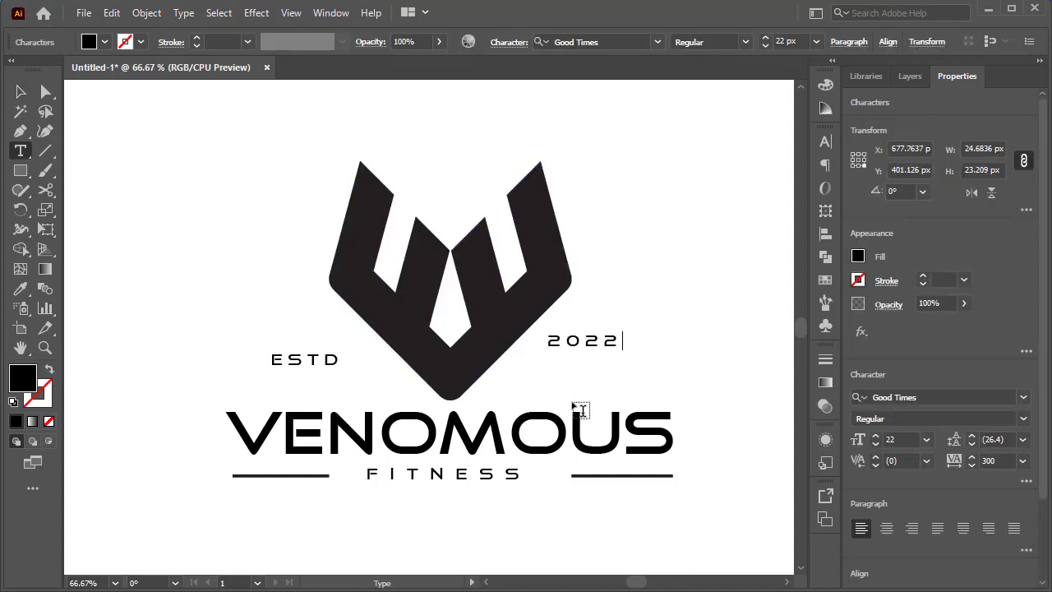
pyautogui.press('Escape')
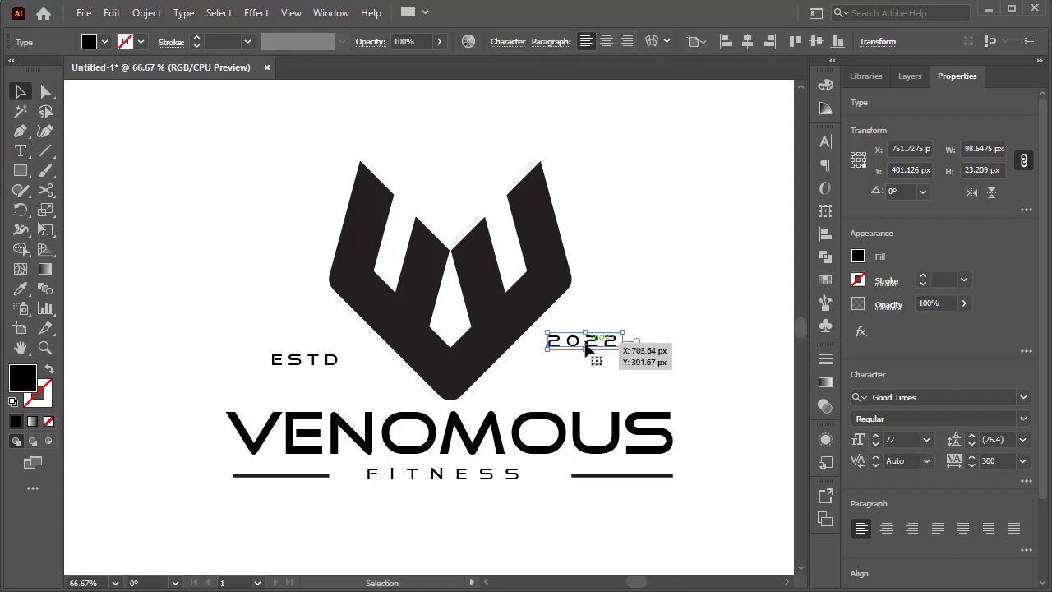
pyautogui.moveTo(588, 364)
pyautogui.mouseDown()
pyautogui.moveTo(592, 348)
pyautogui.moveTo(592, 370)
pyautogui.mouseUp()
pyautogui.hotkey('ctrl', 'z')
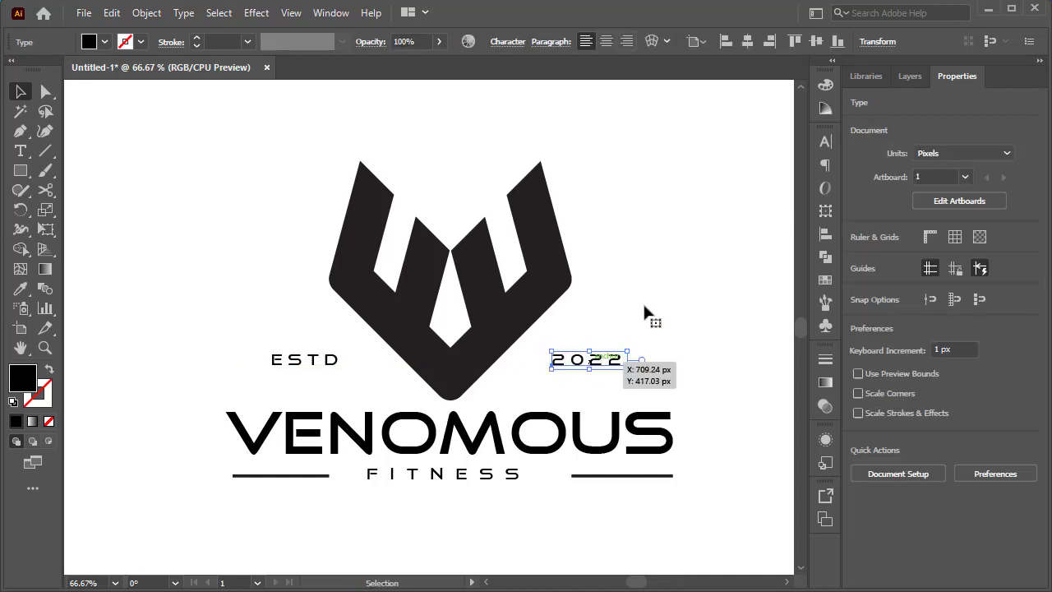
pyautogui.click(648, 311)
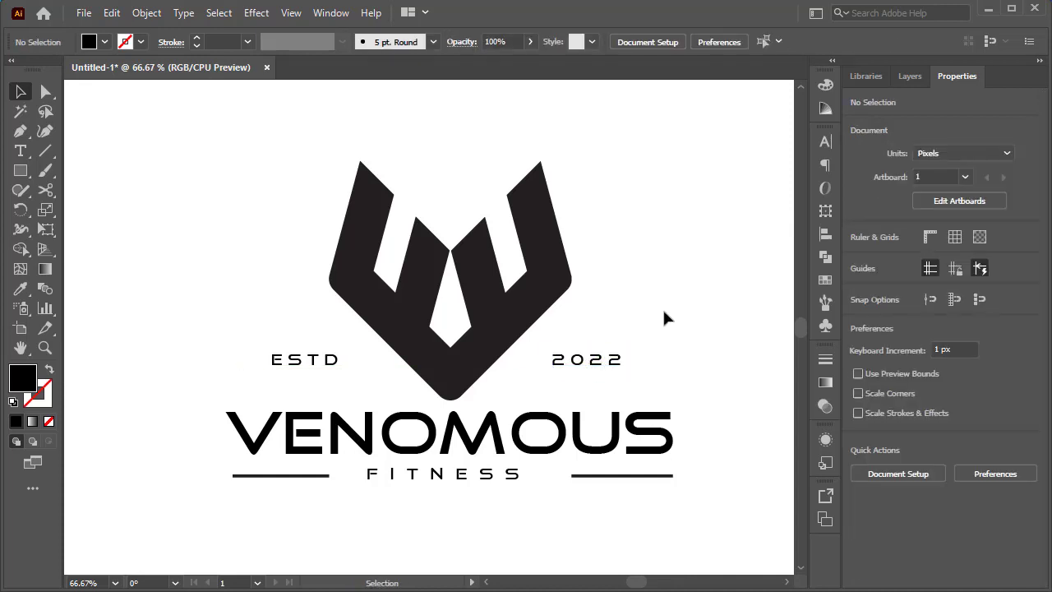